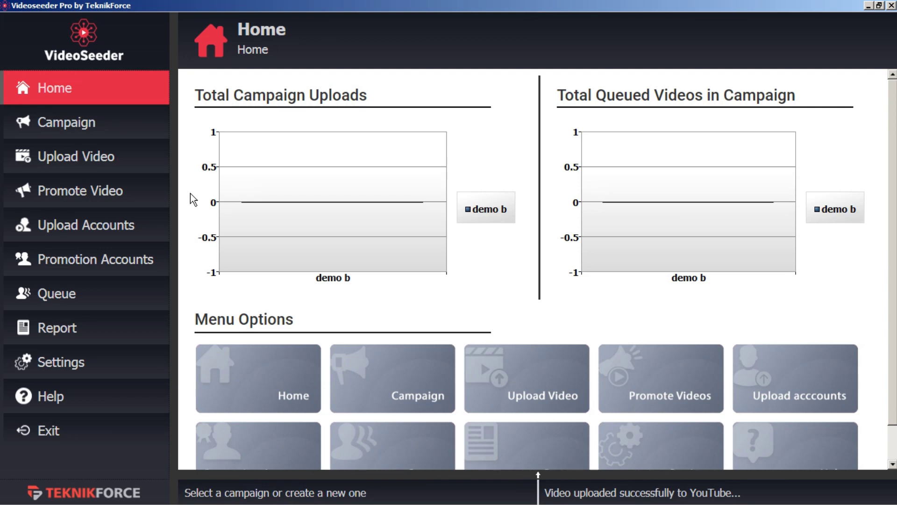
Open the Application Settings page from the left sidebar
click(74, 365)
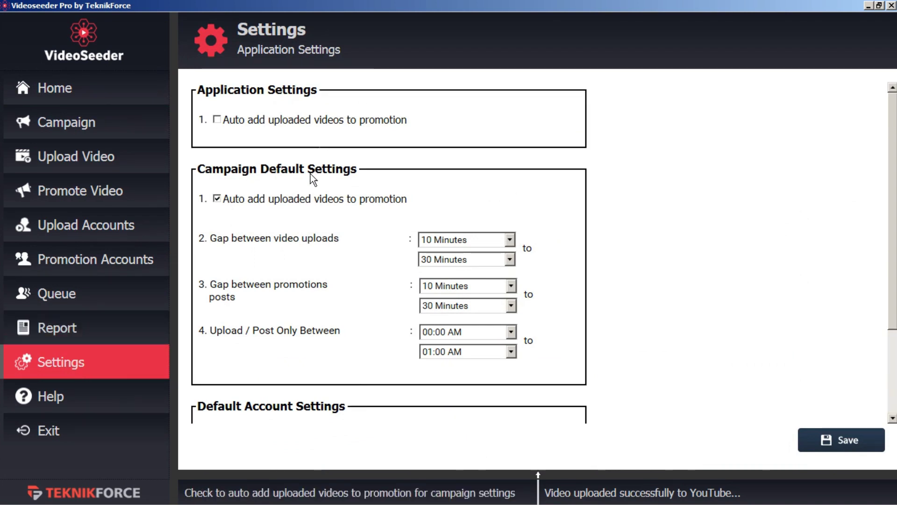
Set the default promotion gap to a 5 Hour minimum and 1 Day maximum
click(219, 202)
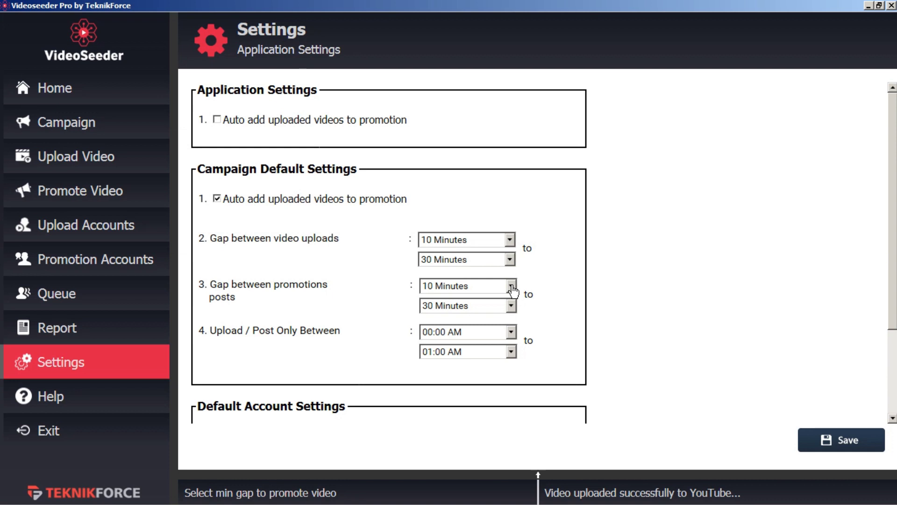
click(511, 287)
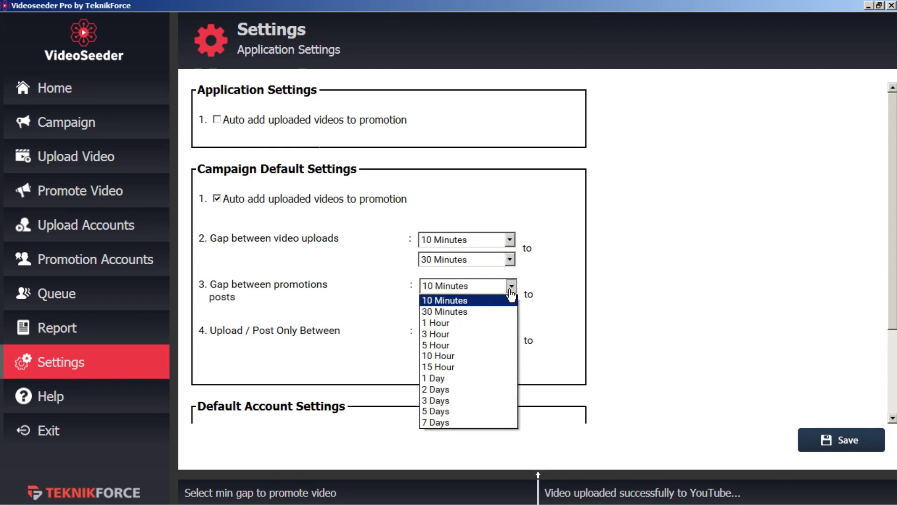
click(480, 345)
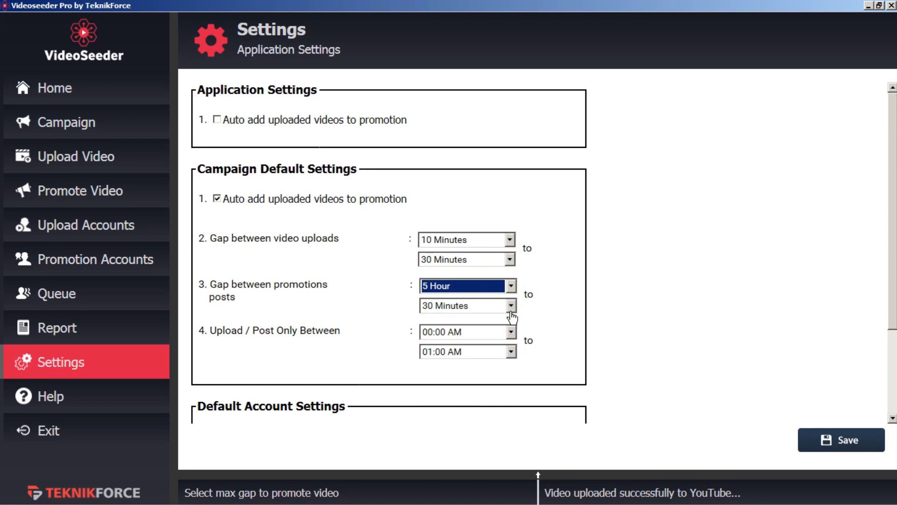
click(511, 306)
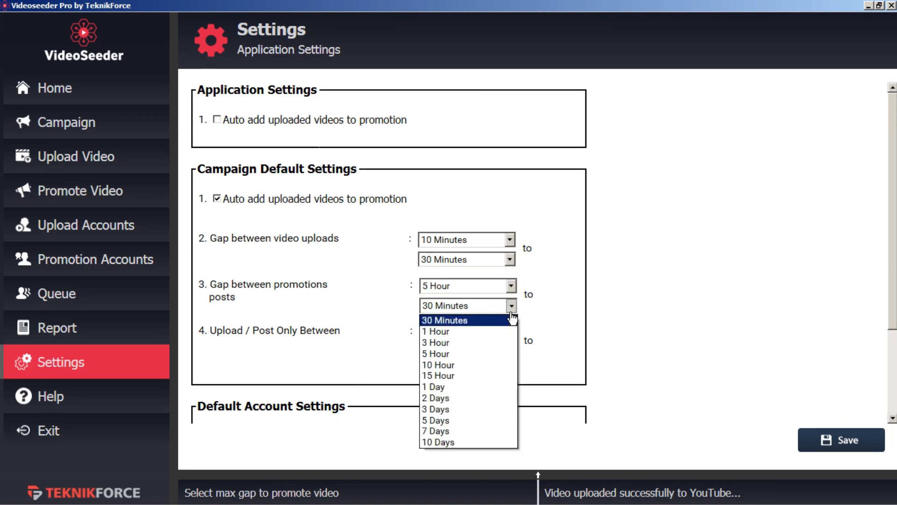
click(483, 386)
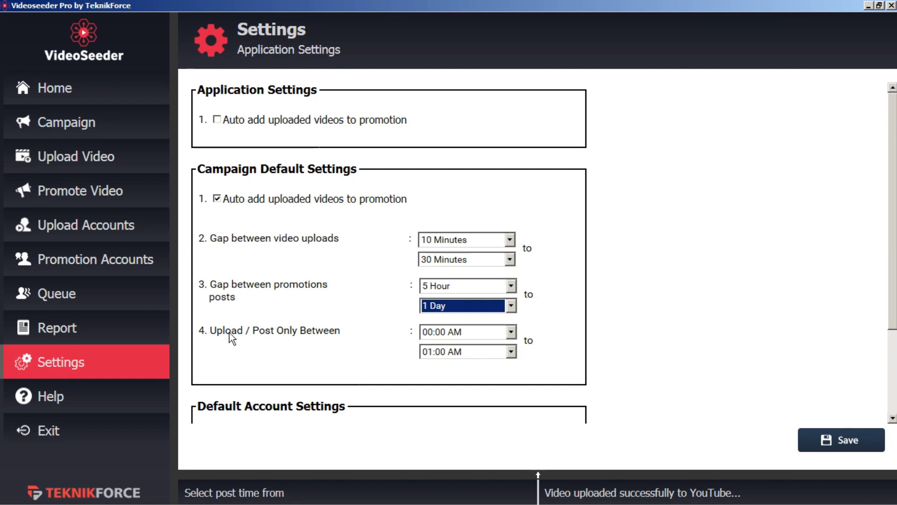
Restrict uploads and posts to 08:00 AM–18:00 PM and save the settings
key(Tab)
click(549, 341)
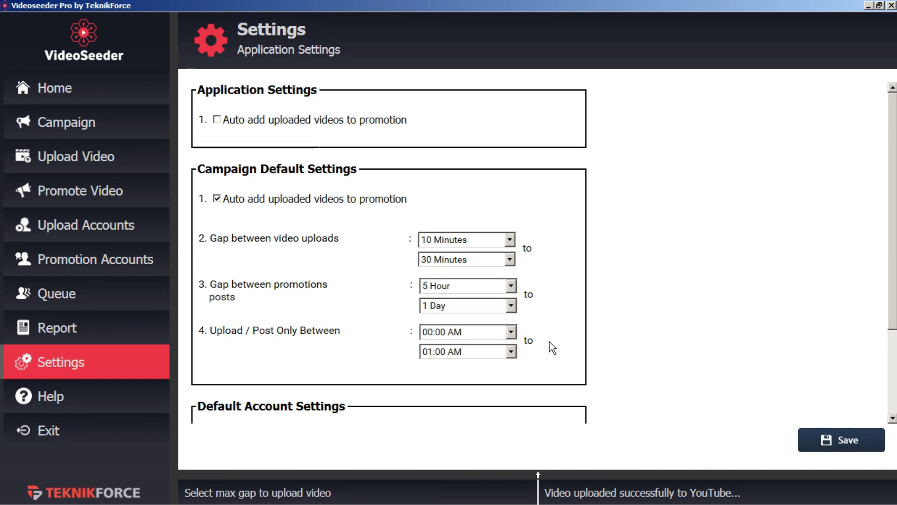
click(511, 332)
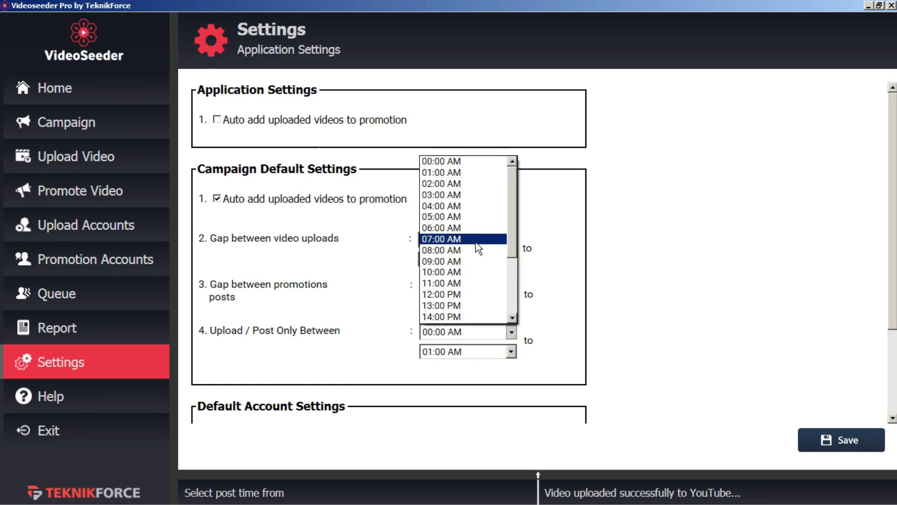
click(472, 254)
click(511, 351)
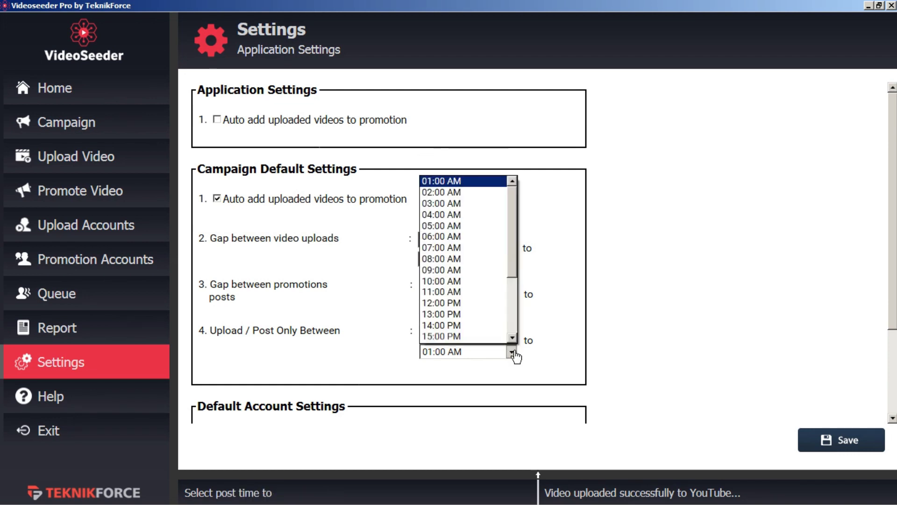
scroll(468, 327, down, 3)
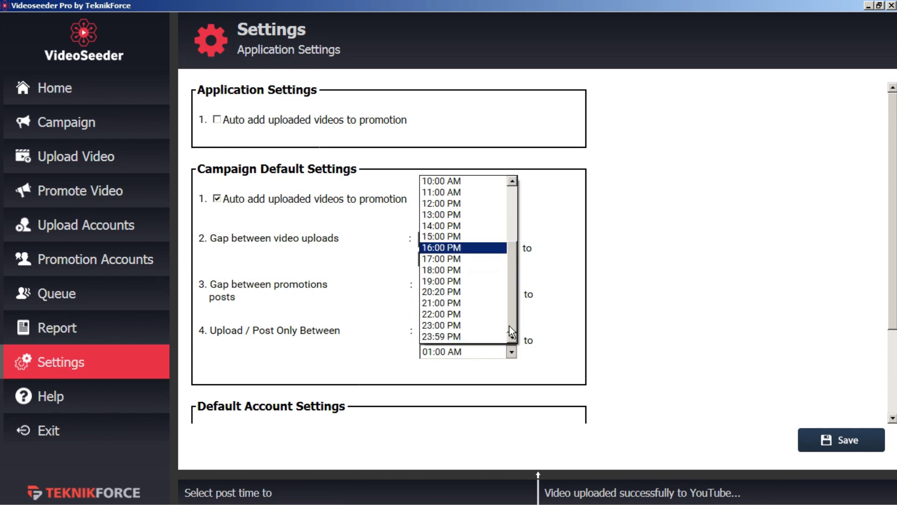
click(468, 269)
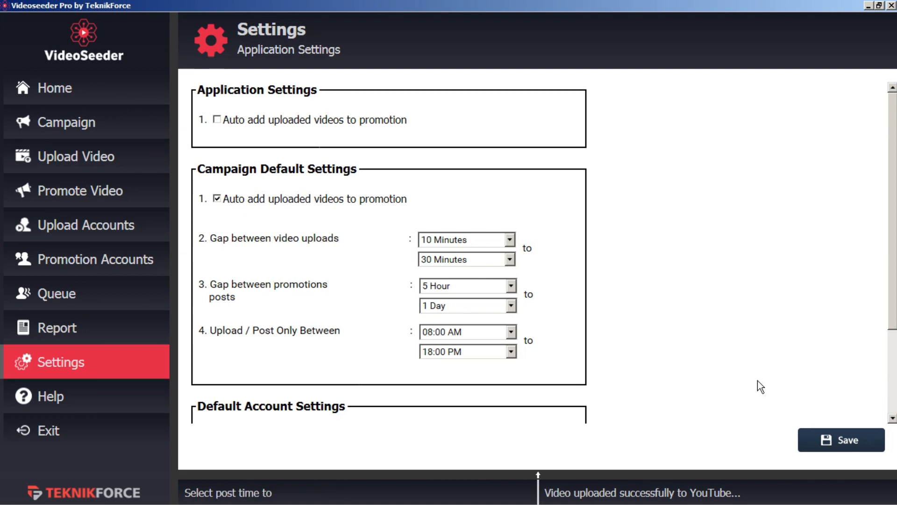
click(848, 442)
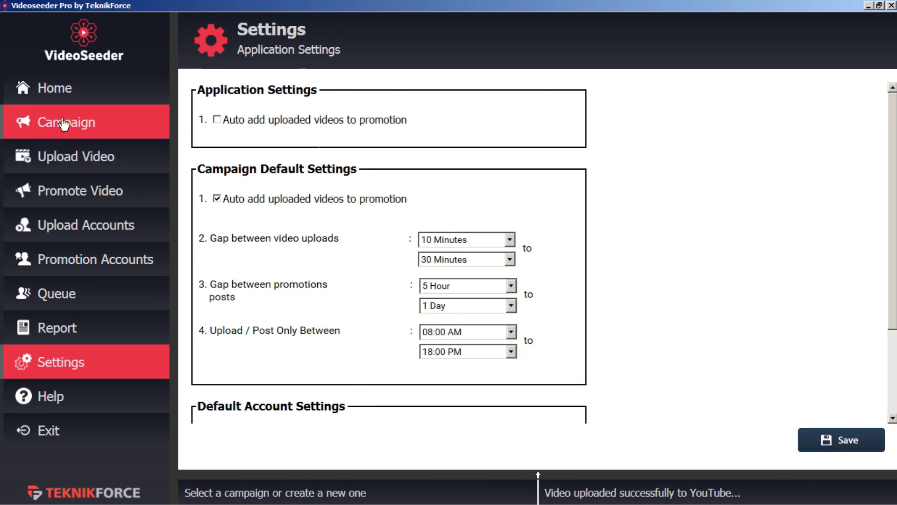
Create a new campaign named 'Tutorial'
click(68, 131)
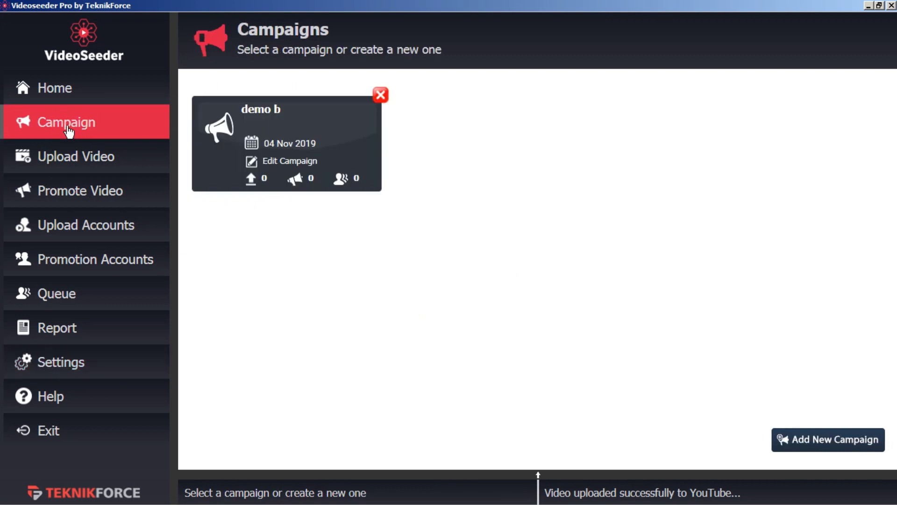
click(817, 445)
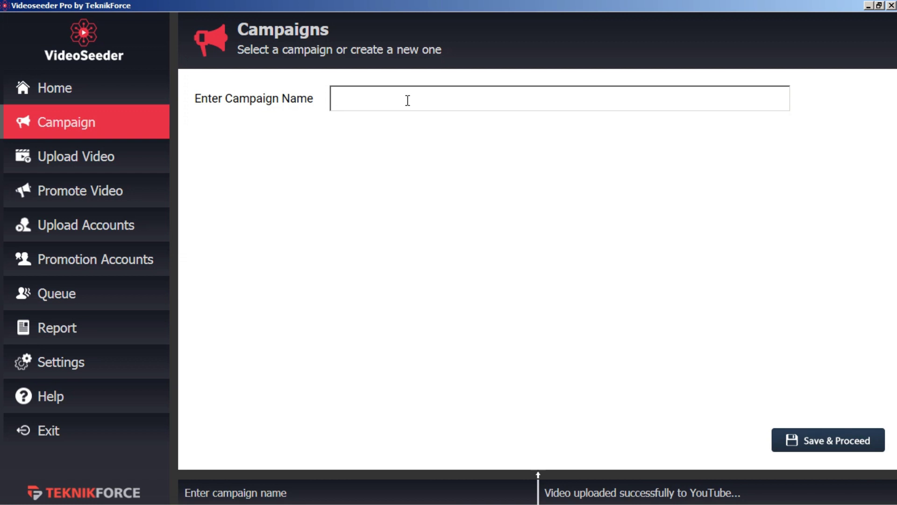
text(Tutorial)
click(825, 441)
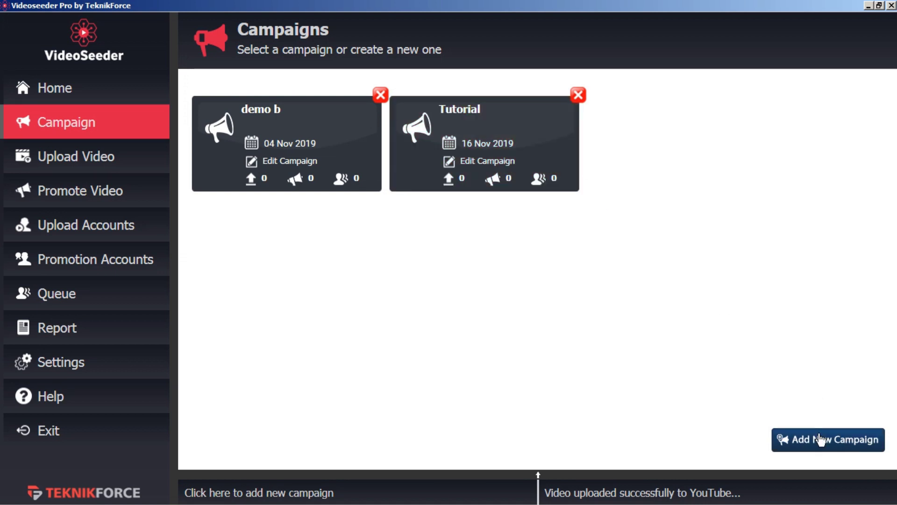
Rename the campaign to 'Tutorial Test' and open its dashboard
click(496, 166)
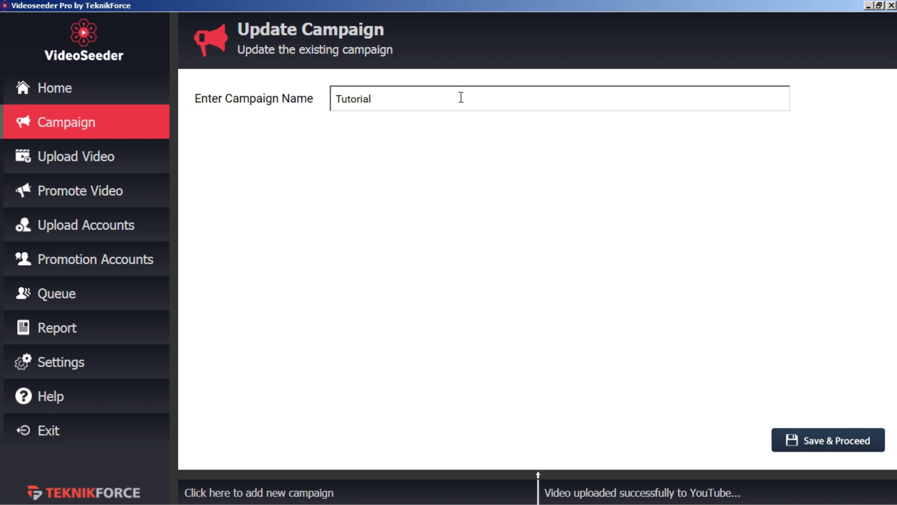
click(460, 98)
text(Test)
click(822, 447)
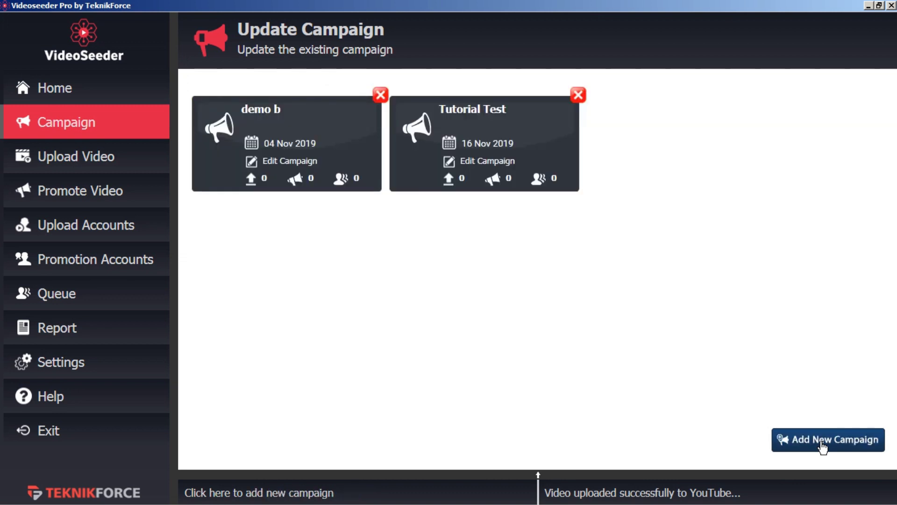
click(531, 160)
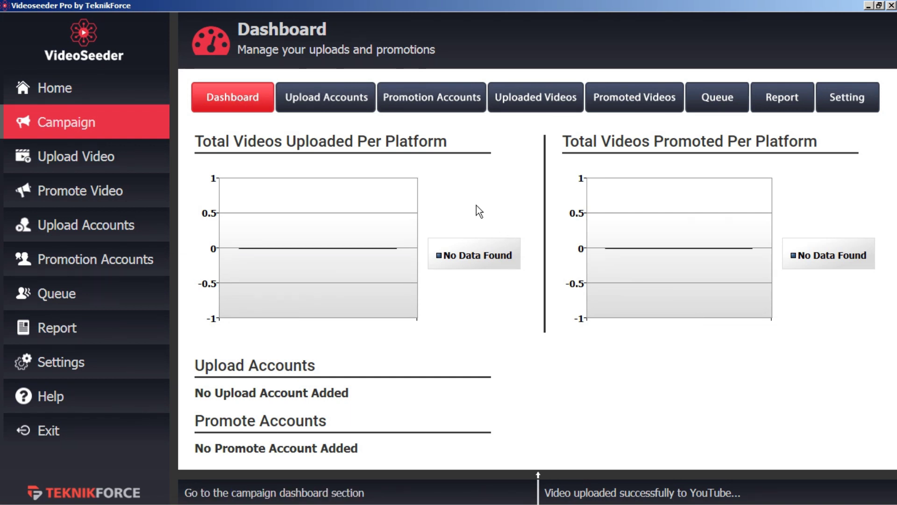
Attach YouTube, Dailymotion, Vimeo, Facebook Test and Dropbox Video Promo upload accounts to the campaign
click(326, 110)
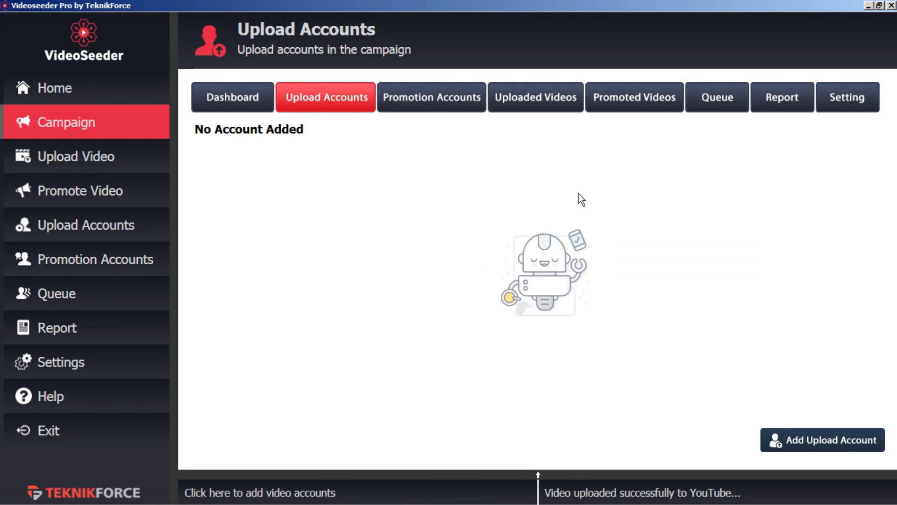
click(812, 444)
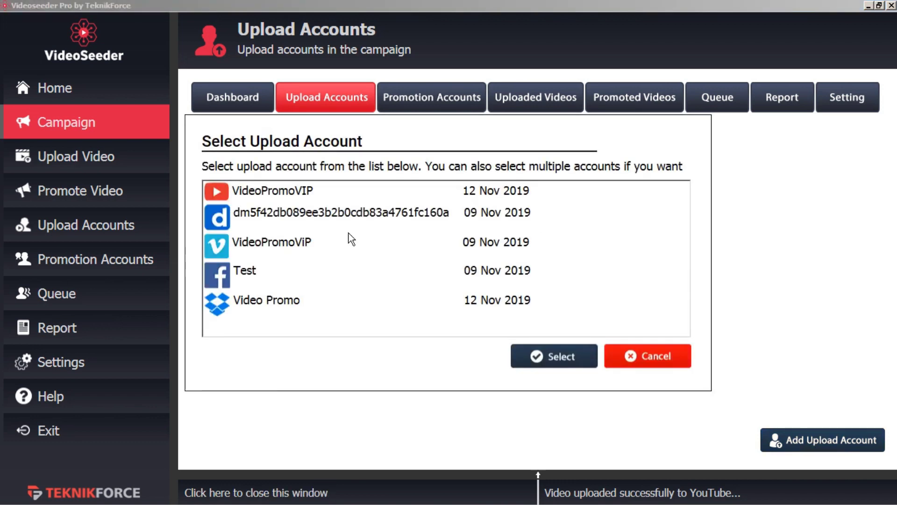
click(313, 190)
ctrl+click(306, 213)
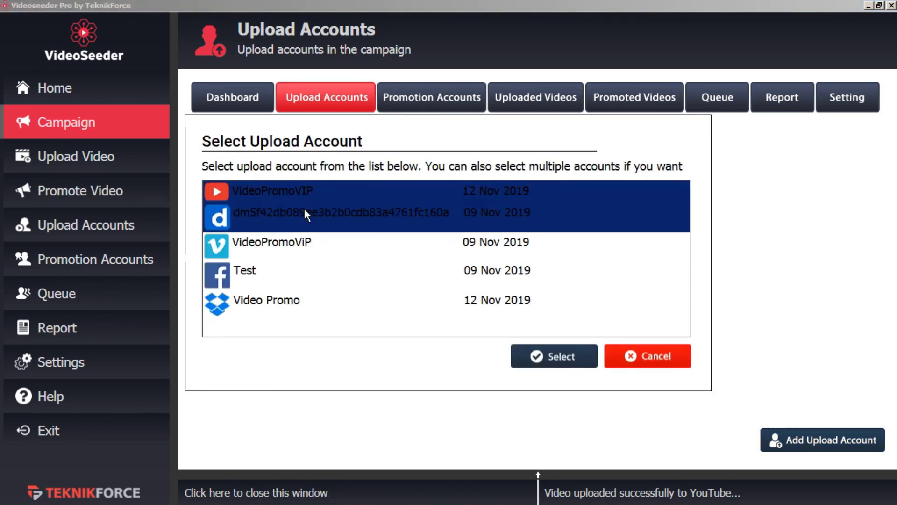
ctrl+click(286, 246)
ctrl+click(254, 272)
ctrl+click(260, 301)
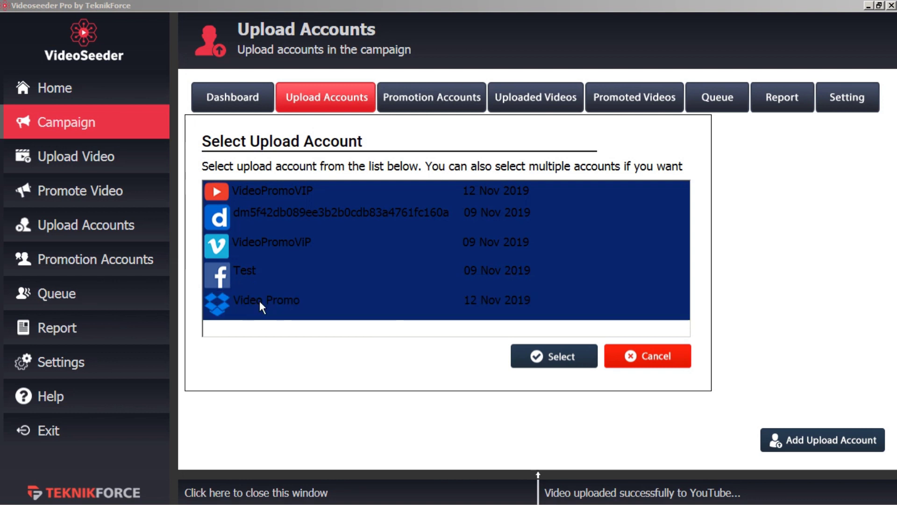
click(556, 359)
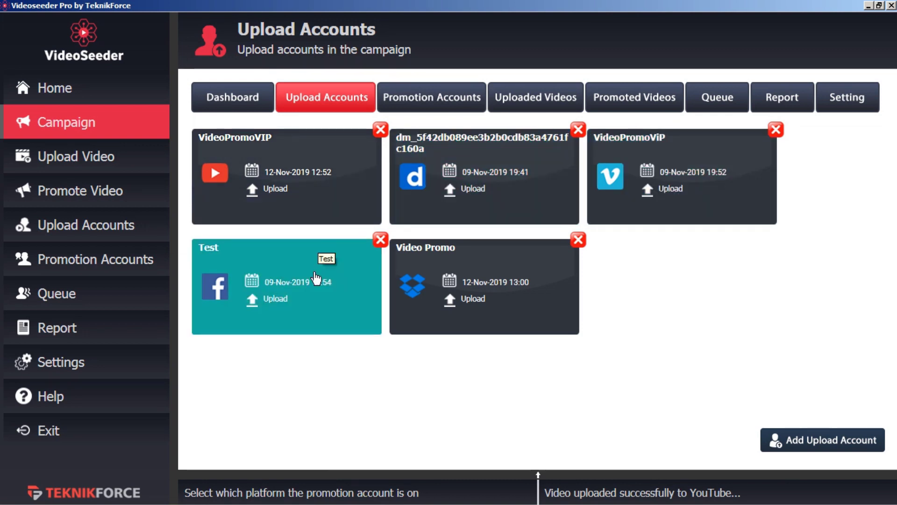
Remove the Facebook Test upload account, then add it back to the campaign
click(381, 242)
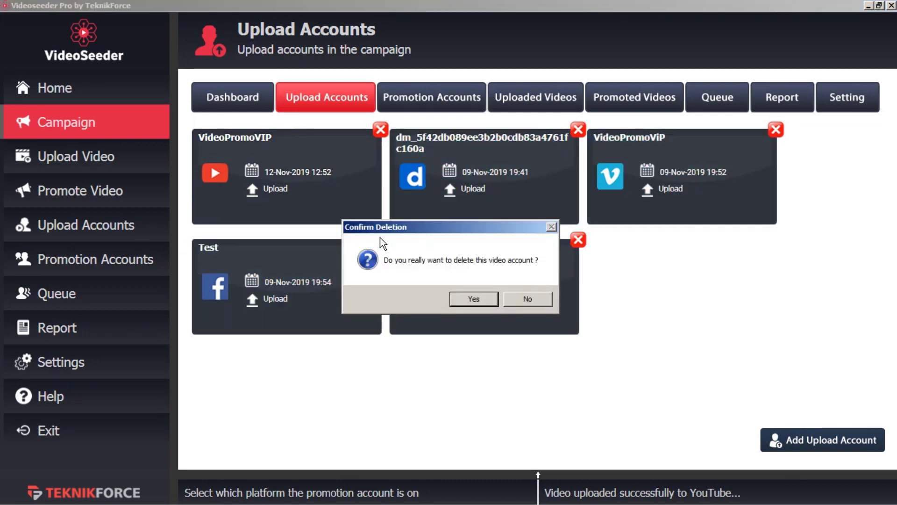
click(472, 299)
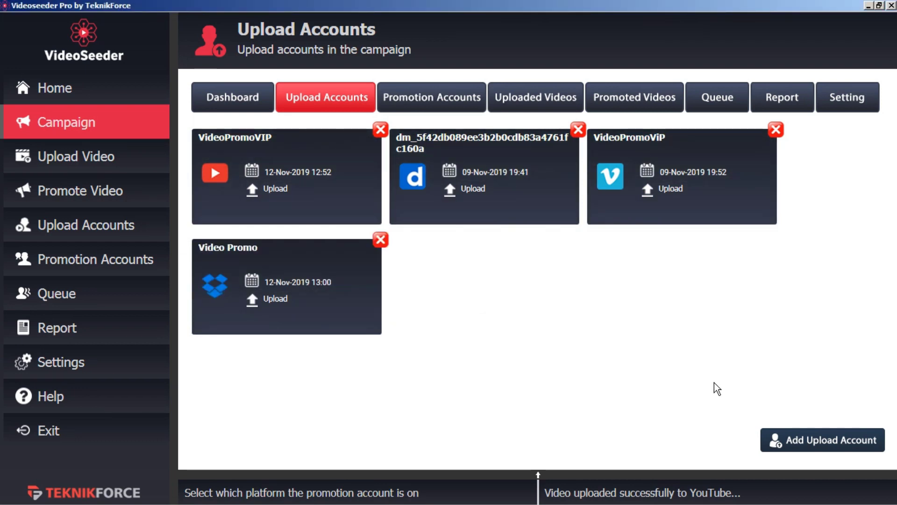
click(802, 441)
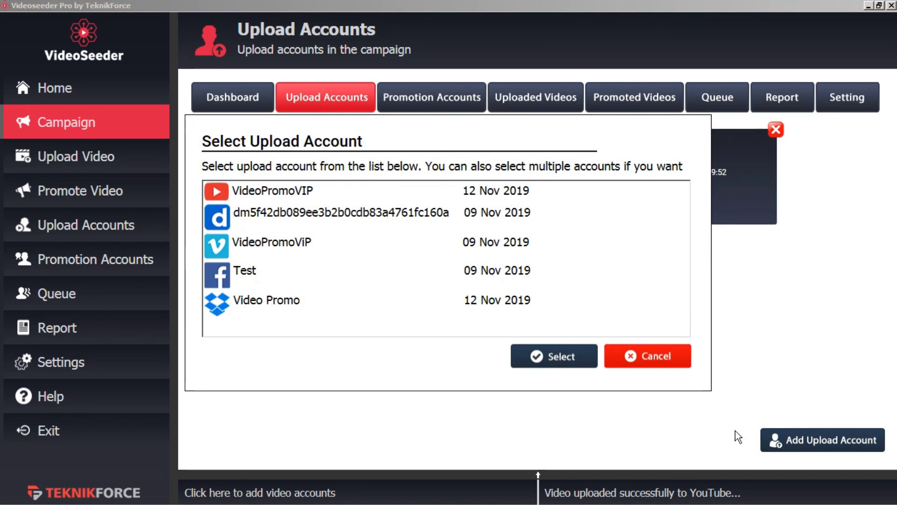
click(228, 272)
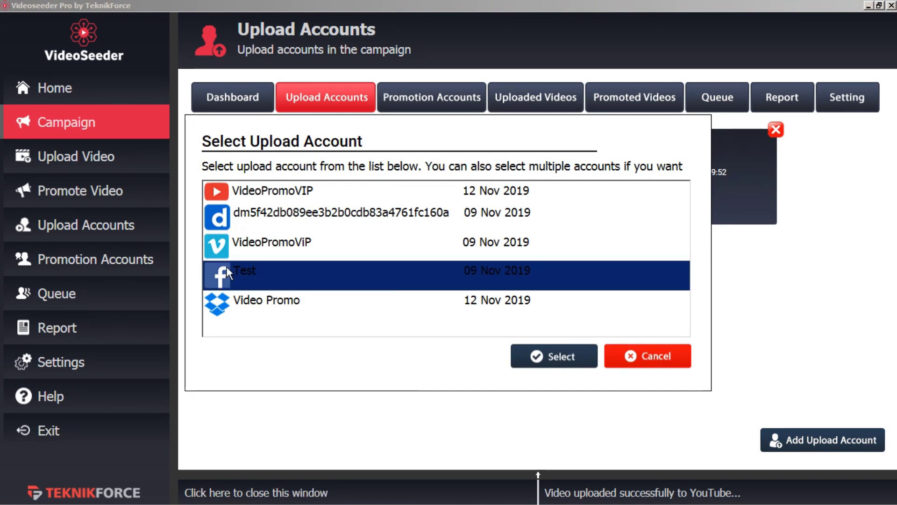
click(542, 363)
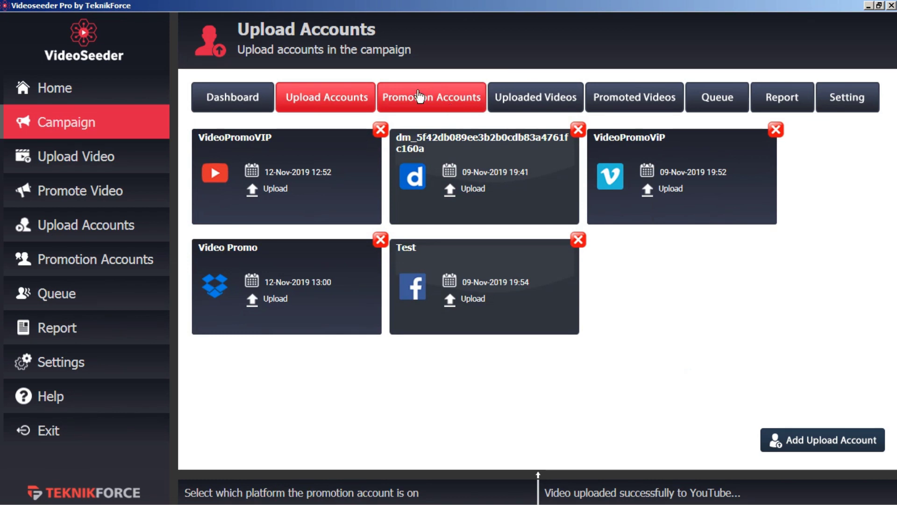
Add the Test Facebook account as a promotion account
click(440, 106)
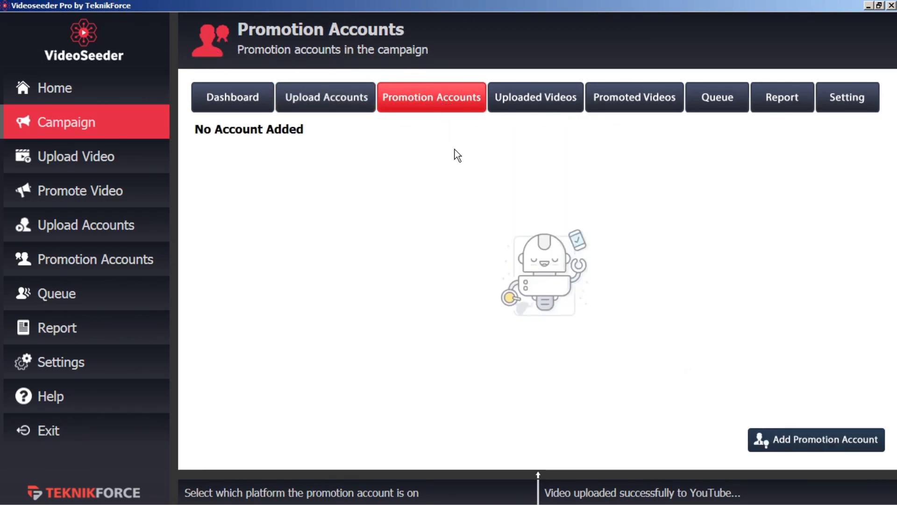
click(794, 444)
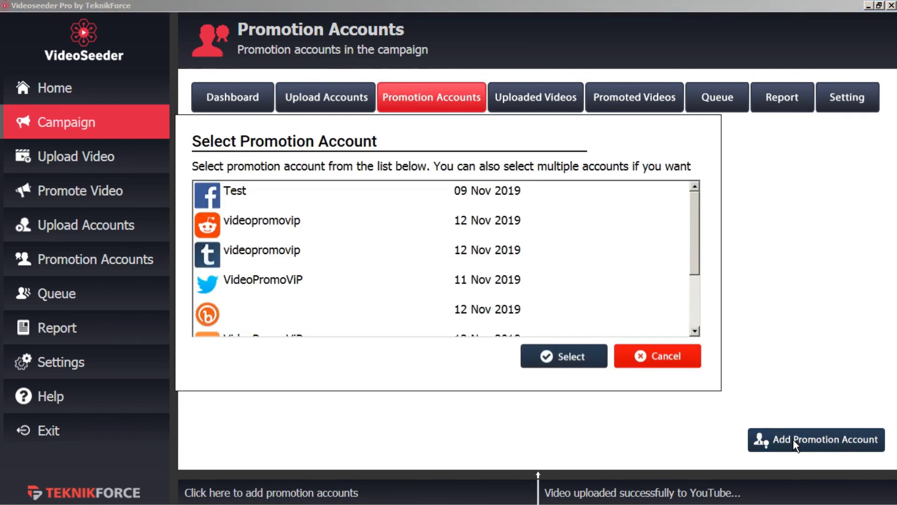
click(320, 190)
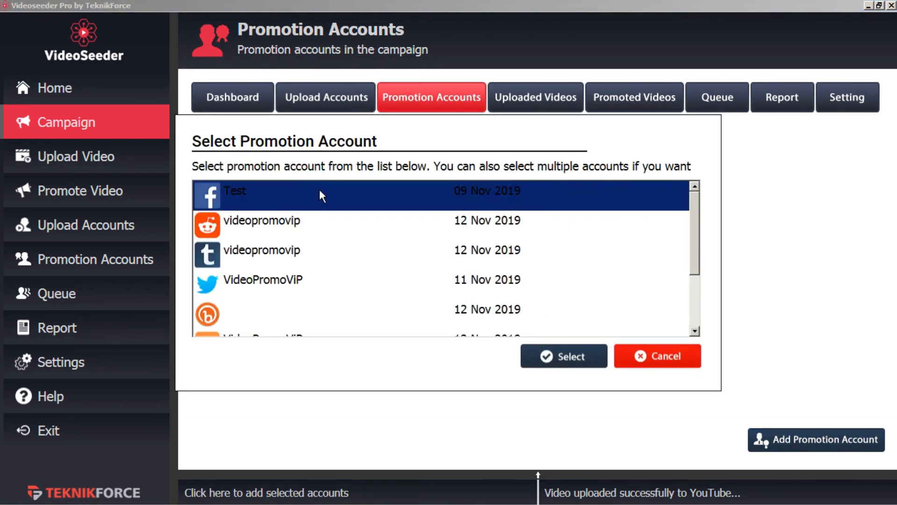
click(562, 358)
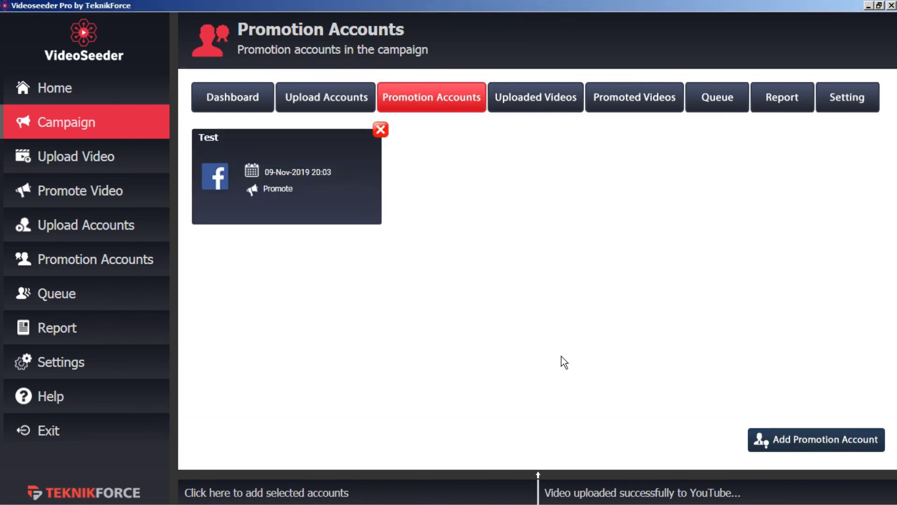
Select the Reddit, Tumblr, Twitter, orange b and Test Facebook promotion accounts
click(796, 446)
click(237, 313)
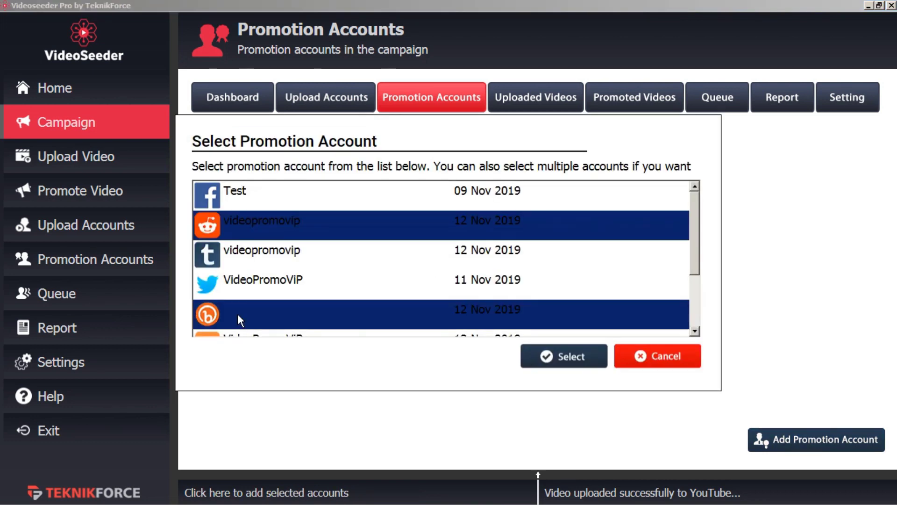
scroll(238, 313, down, 1)
scroll(237, 315, up, 1)
click(287, 220)
click(267, 220)
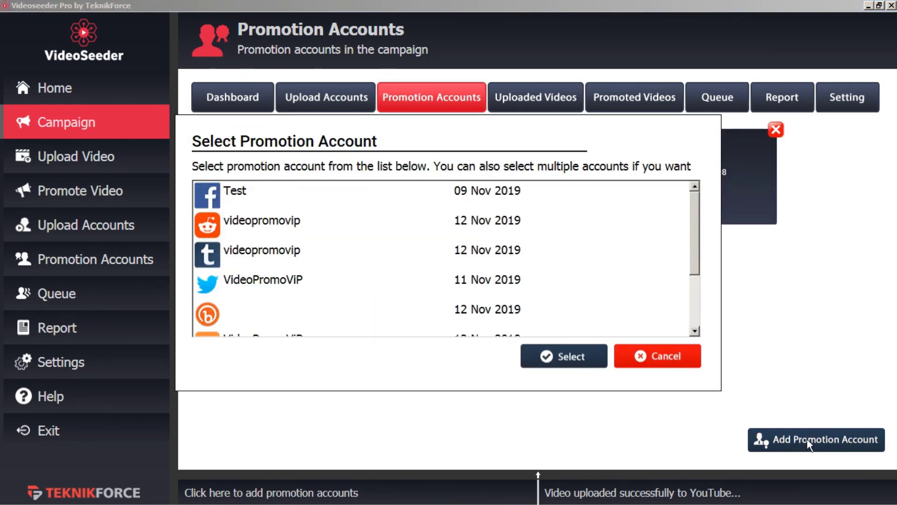
click(285, 236)
ctrl+click(286, 252)
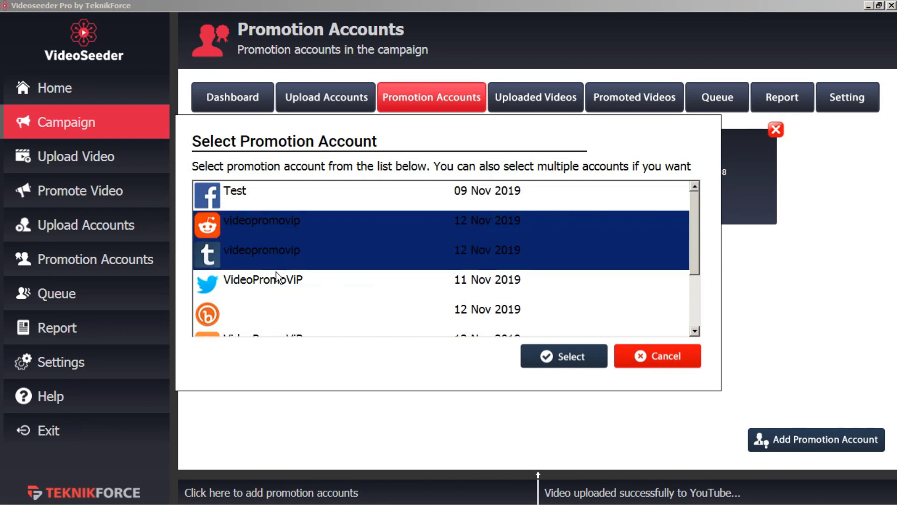
ctrl+click(268, 283)
ctrl+click(266, 309)
ctrl+click(280, 203)
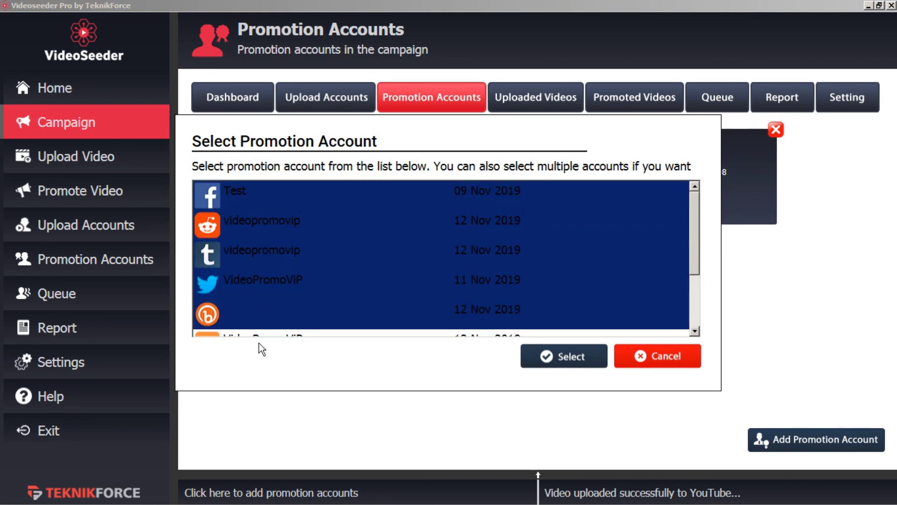
ctrl+click(259, 327)
ctrl+click(259, 327)
Add Blogger, Pocket and Plurk to the selection and attach all selected promotion accounts
scroll(259, 318, down, 1)
shift+click(259, 279)
shift+click(252, 307)
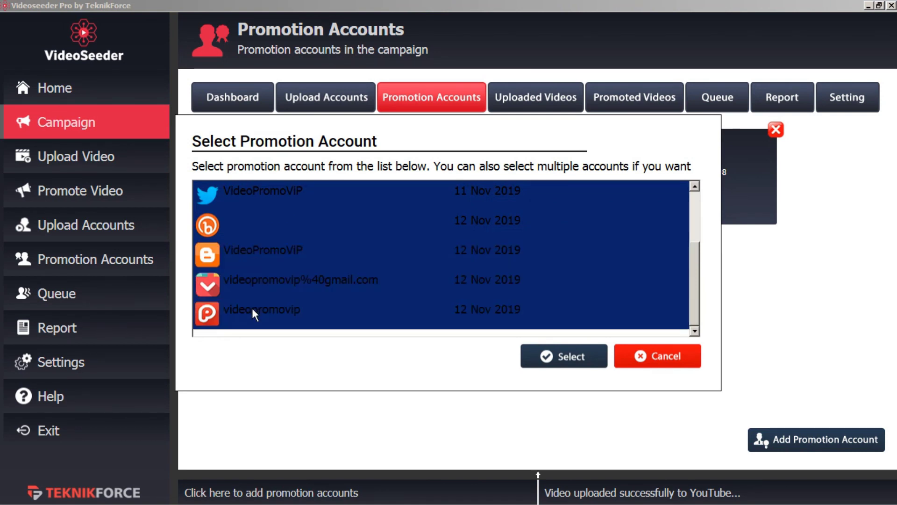
click(573, 358)
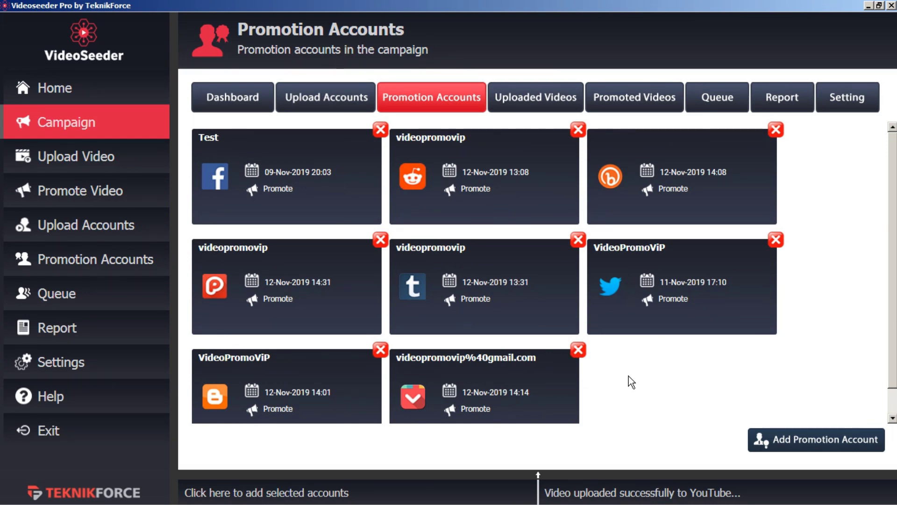
Choose TF welcome video a.mp4 as a new video to upload
click(531, 102)
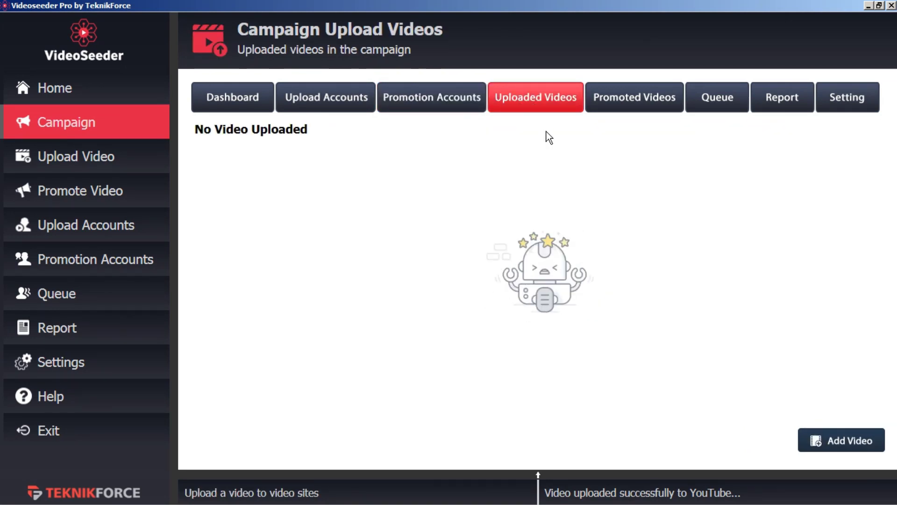
click(832, 445)
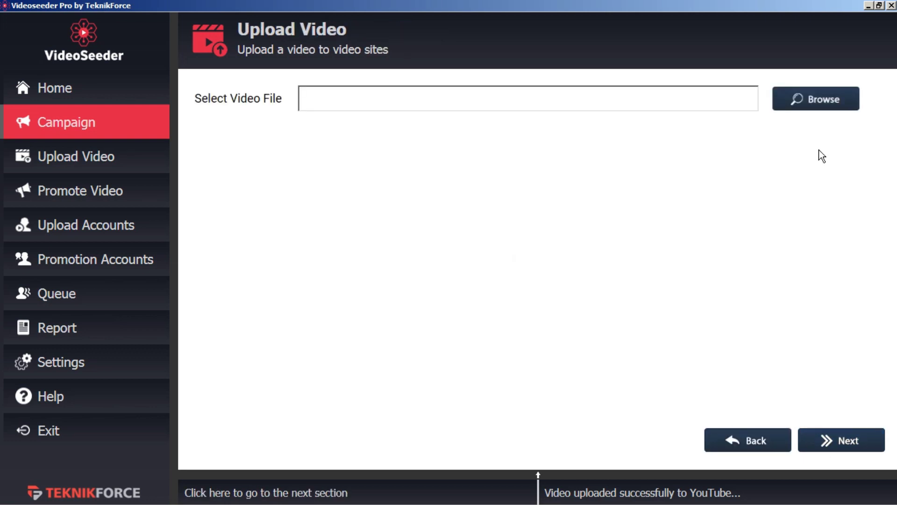
click(804, 102)
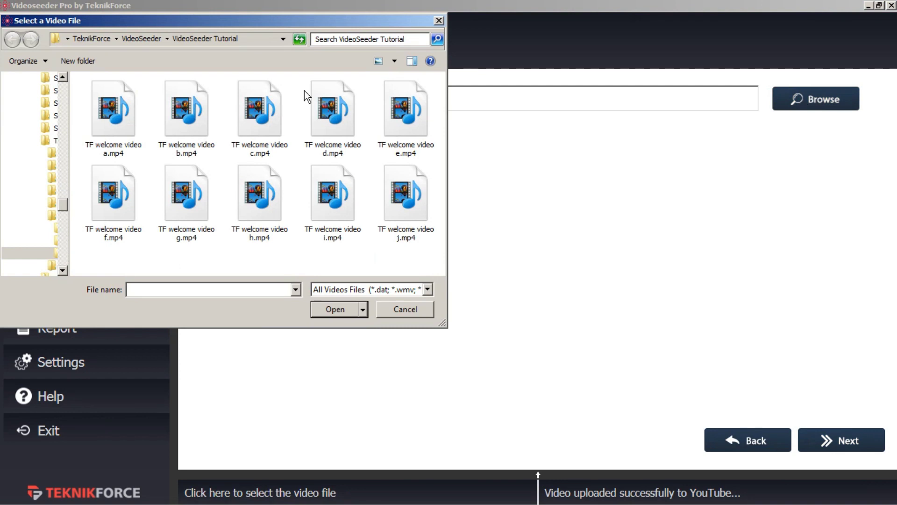
click(136, 110)
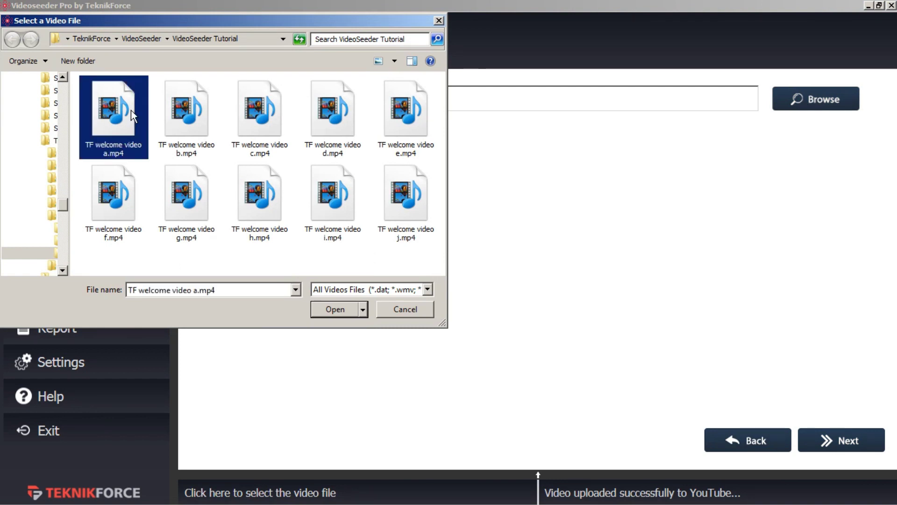
click(335, 312)
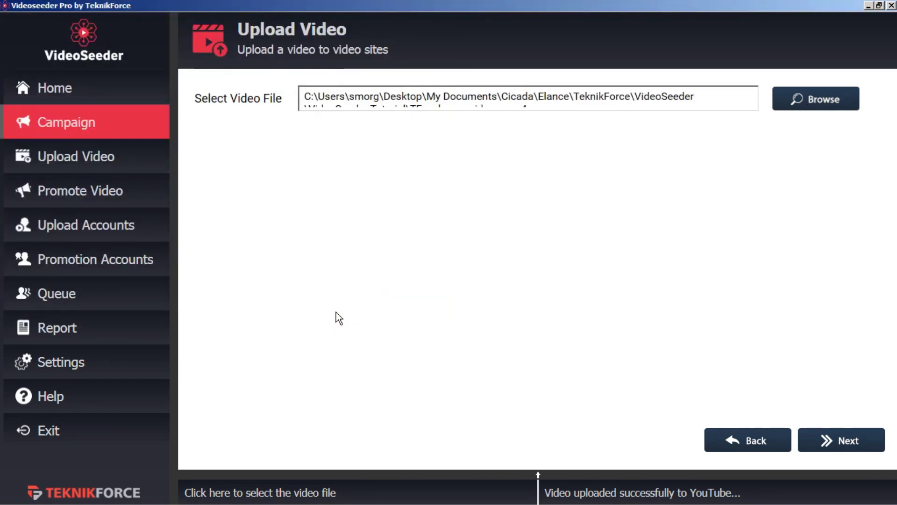
click(831, 444)
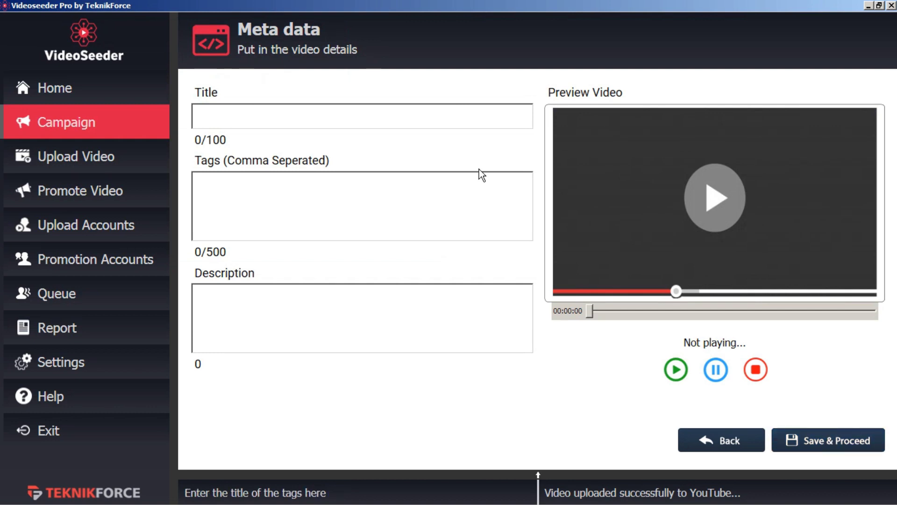
Enter title xyz, tags 'tags' and description 'description', then queue the upload
click(450, 116)
text(xyz)
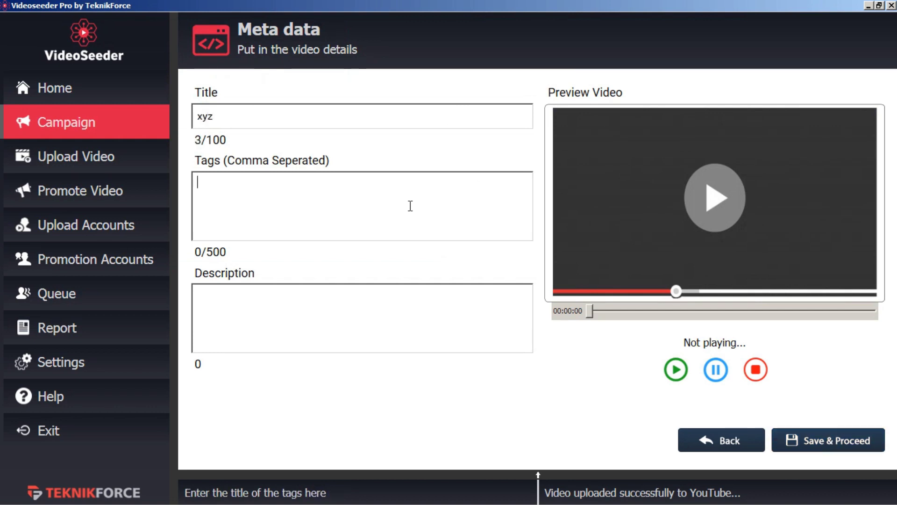
text(tags)
click(391, 330)
text(desc)
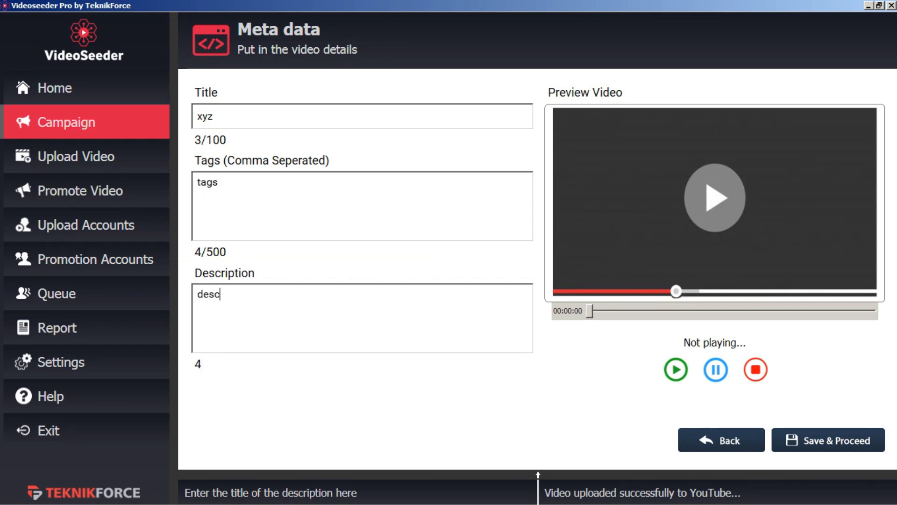
text(ription)
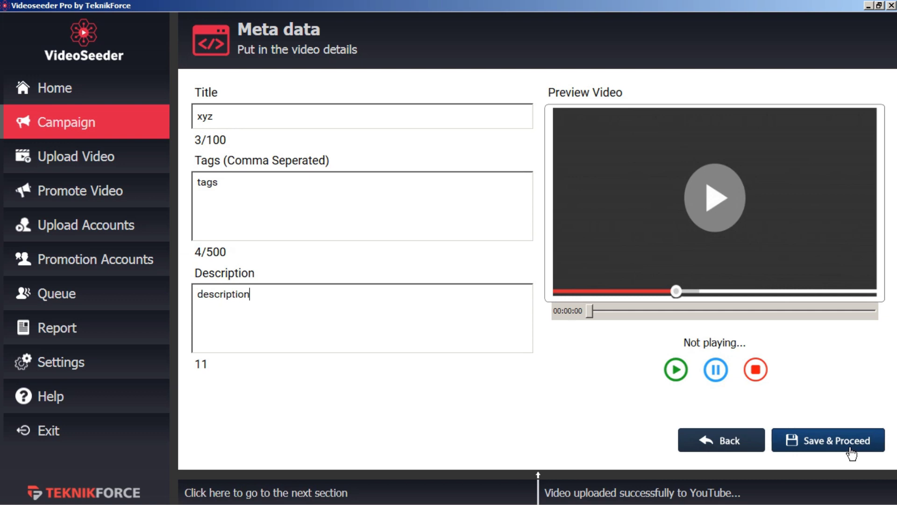
click(849, 445)
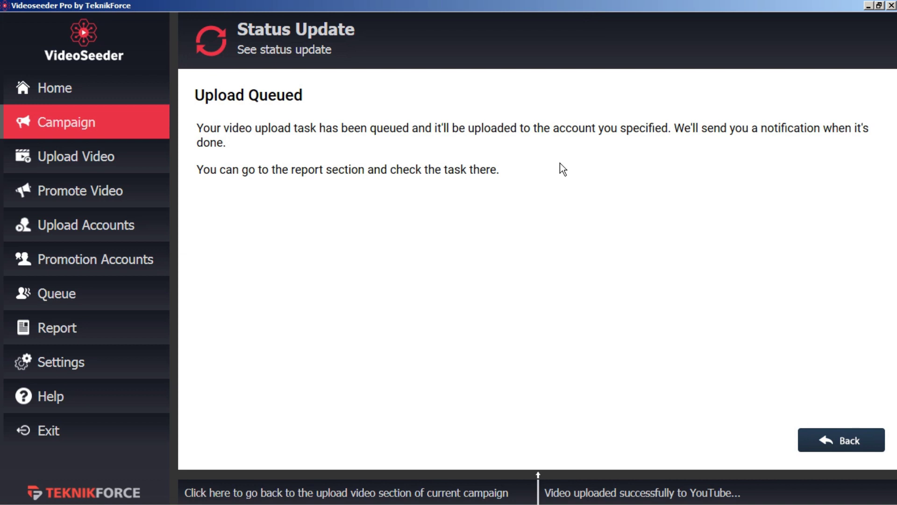
Choose TF welcome video b.mp4 as another video to upload
click(842, 450)
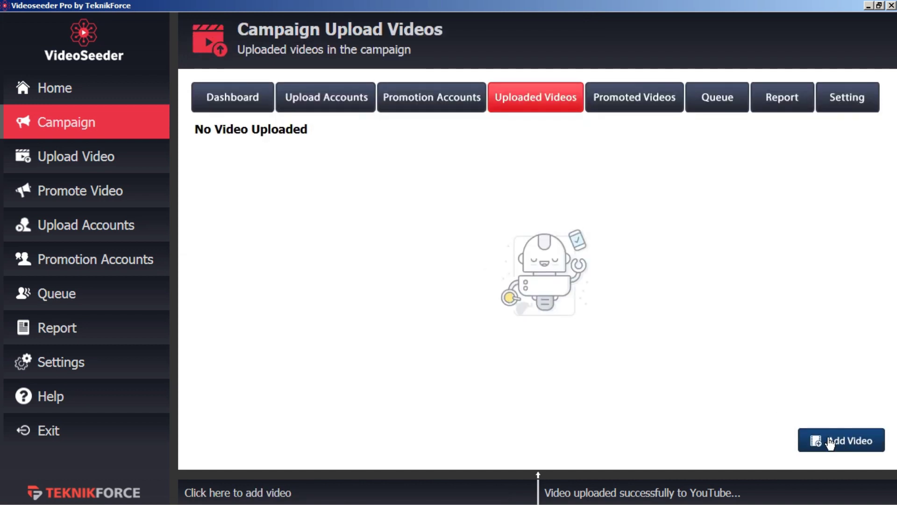
click(830, 443)
click(823, 109)
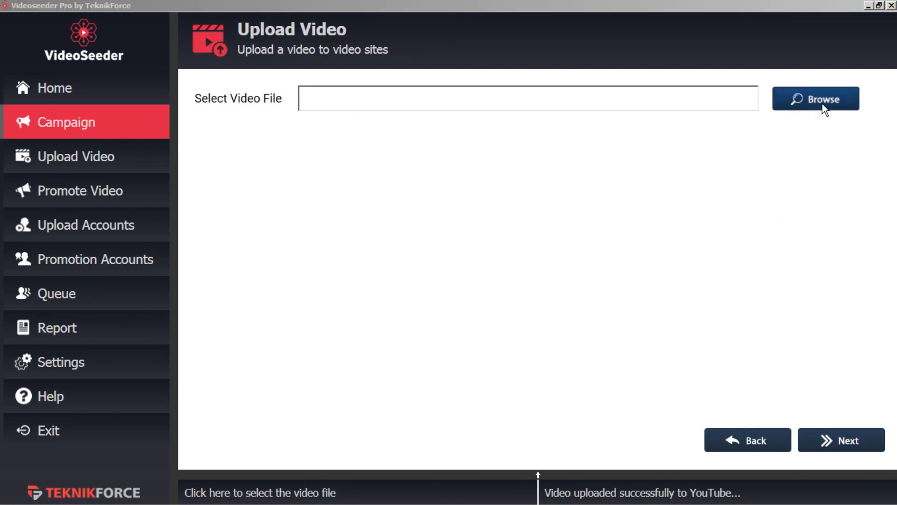
click(195, 108)
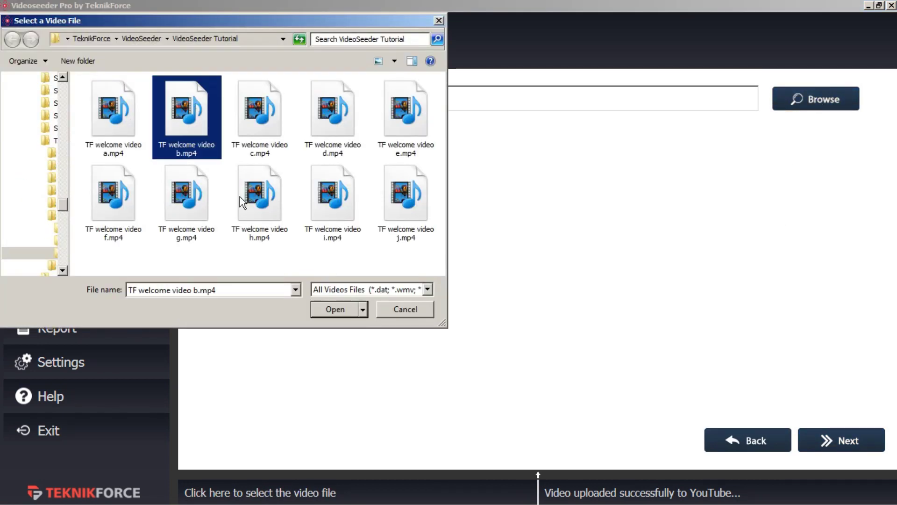
click(339, 310)
click(832, 441)
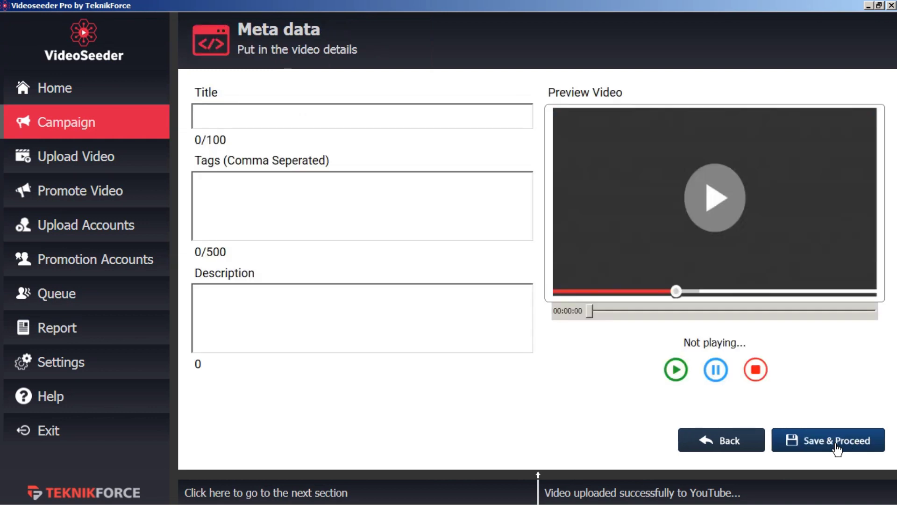
Enter title xxyyzz, tags 'taggs' and description 'description', then queue the upload
click(455, 119)
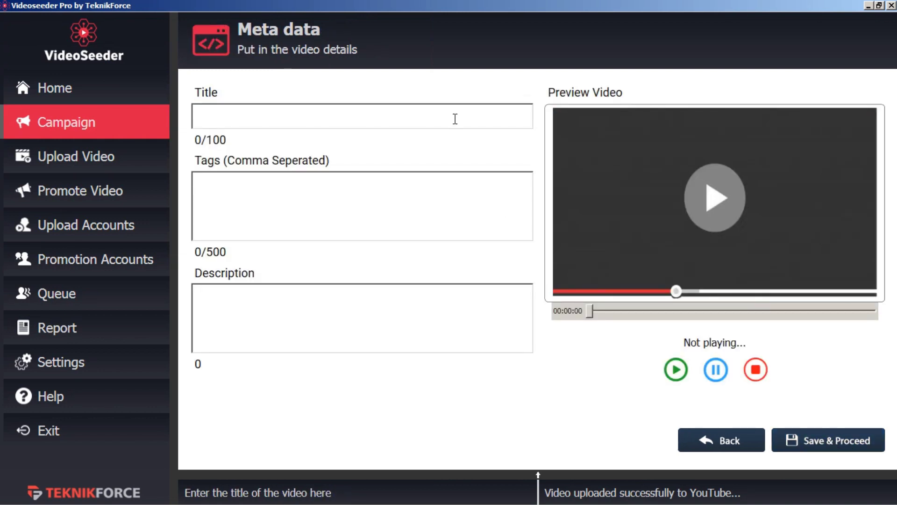
text(xxyyzz)
click(419, 200)
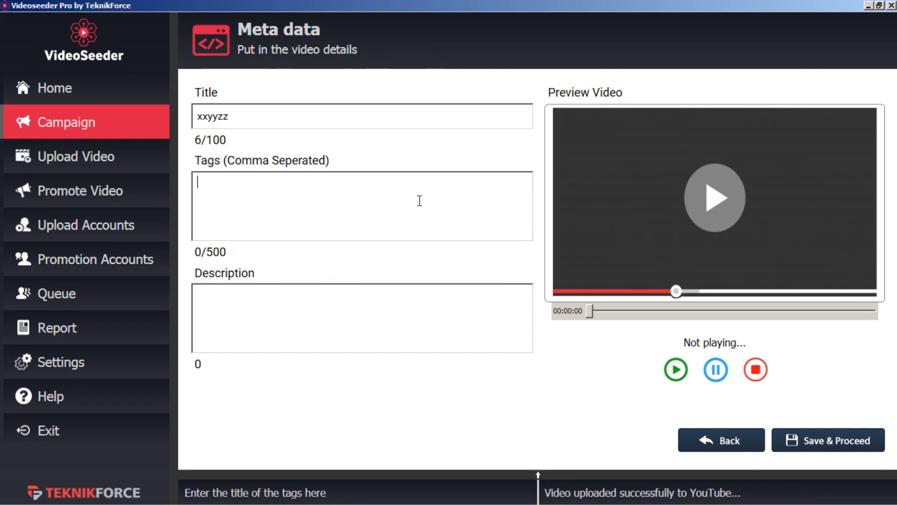
text(taggs)
click(391, 325)
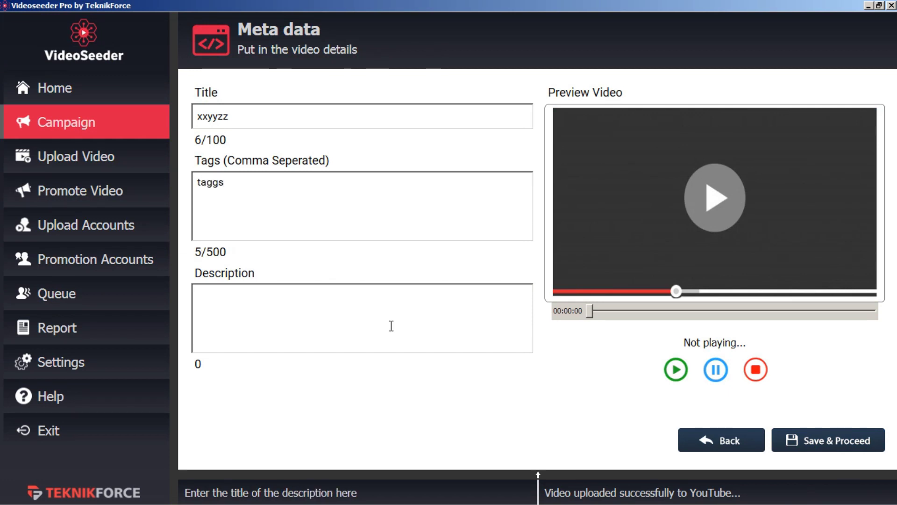
text(description)
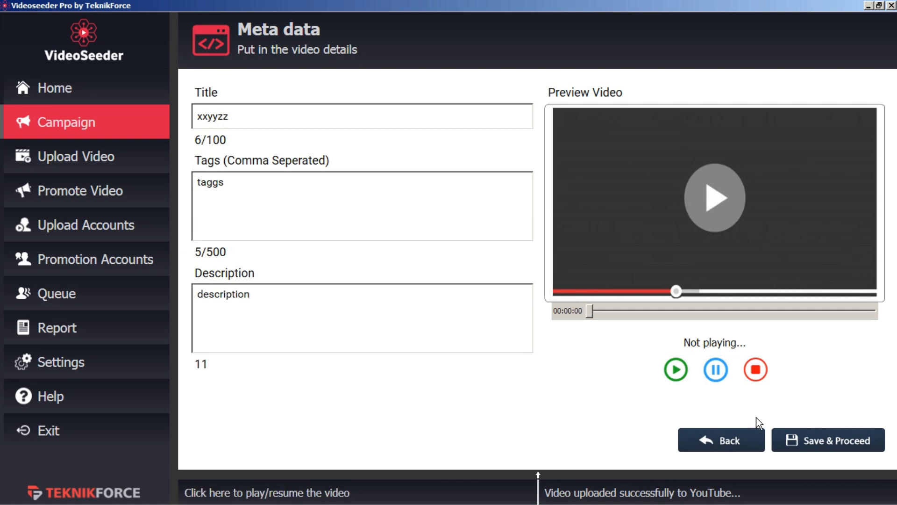
click(805, 444)
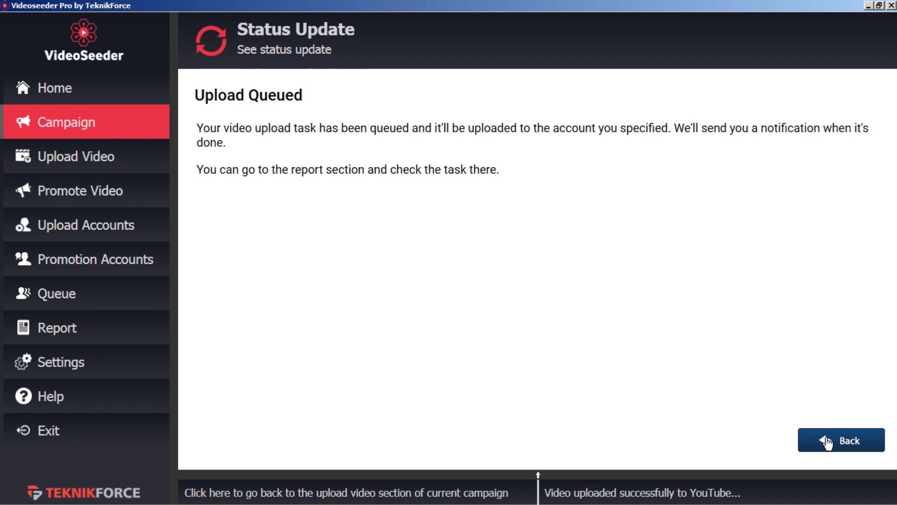
Choose a third video file to upload
click(826, 443)
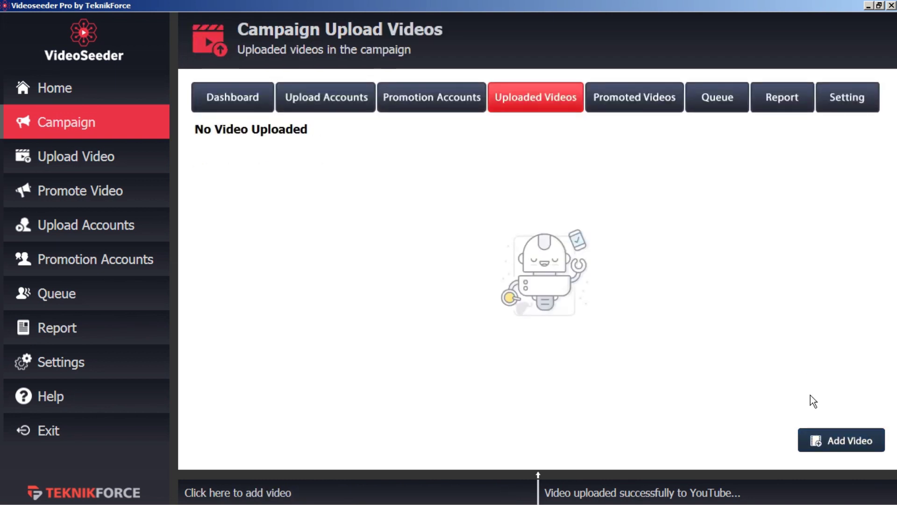
click(819, 441)
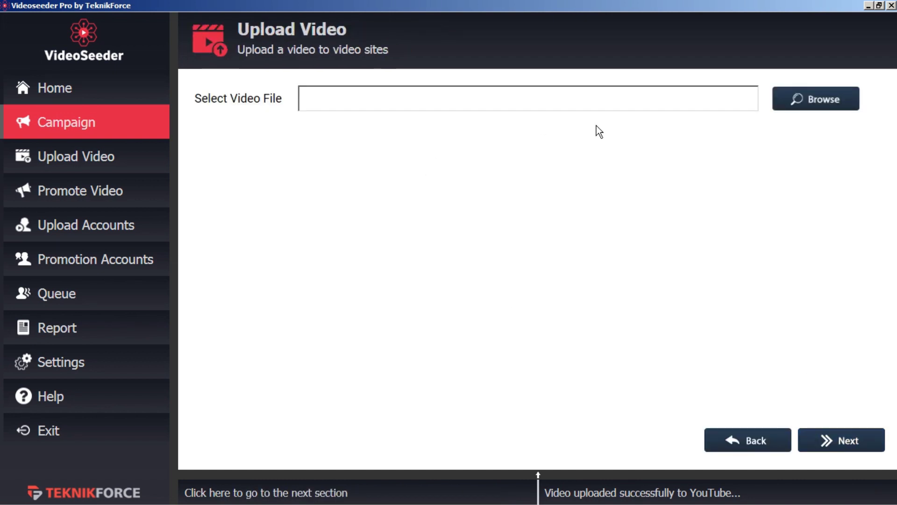
click(788, 99)
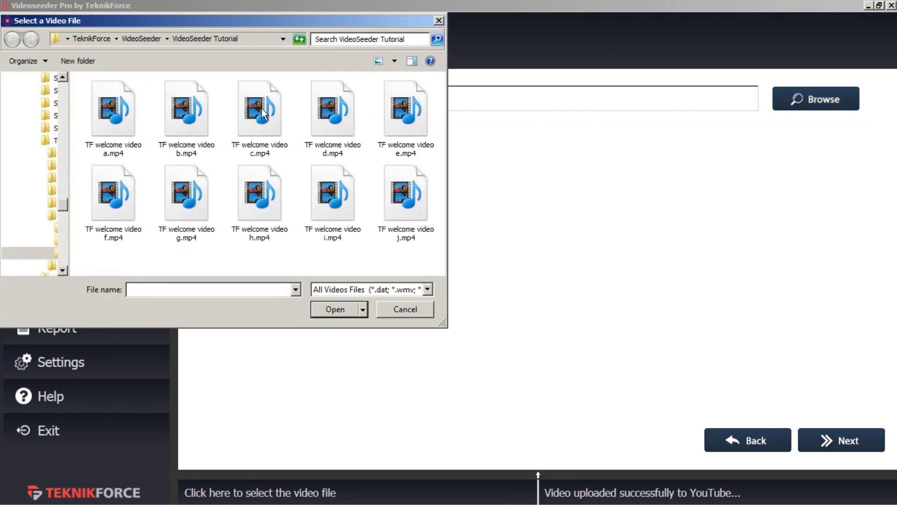
double_click(278, 124)
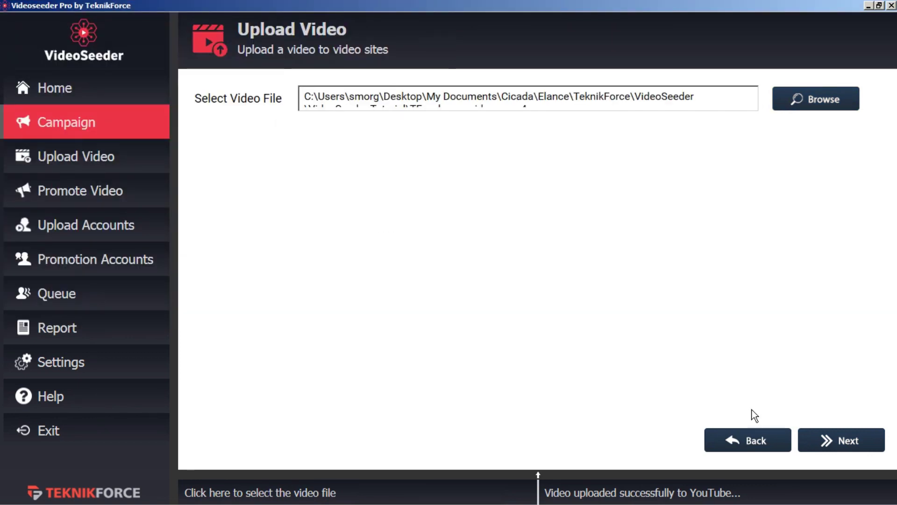
click(843, 446)
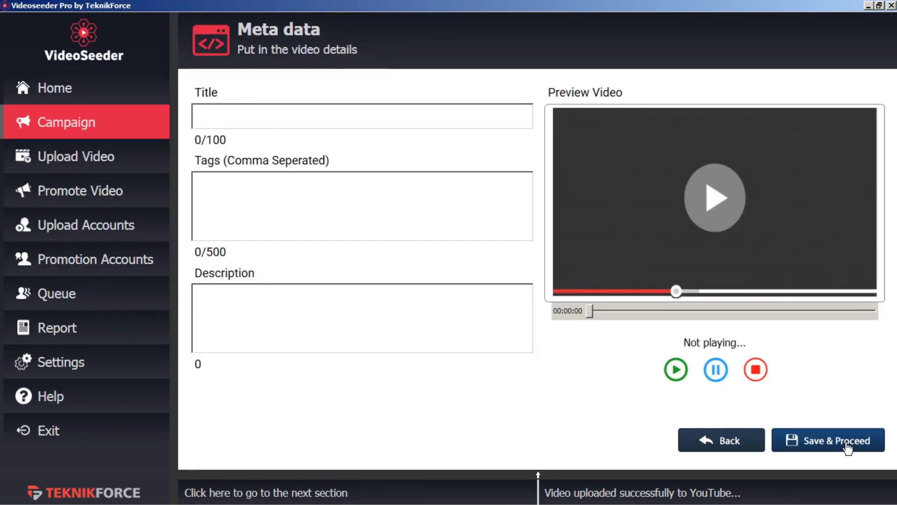
Enter title 'title', tags 'tags' and description 'description', then queue the upload
click(414, 114)
text(title)
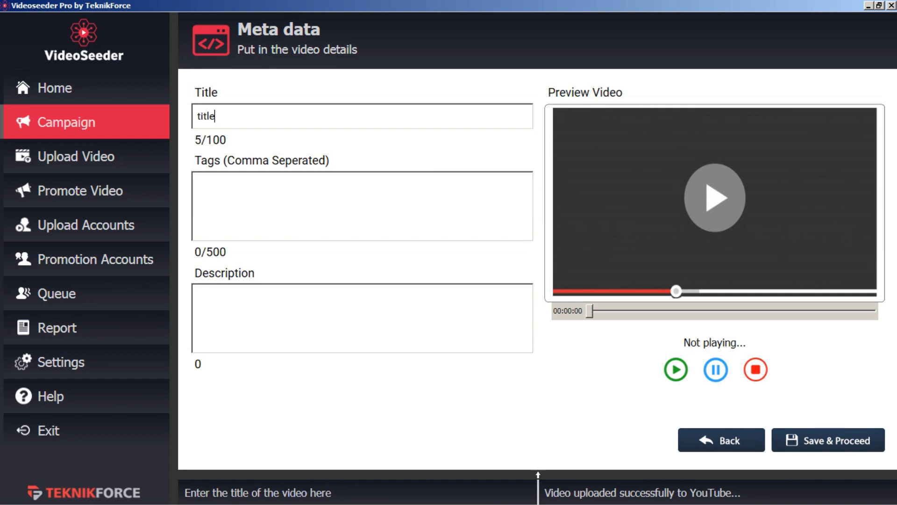
click(356, 202)
text(tags)
click(342, 302)
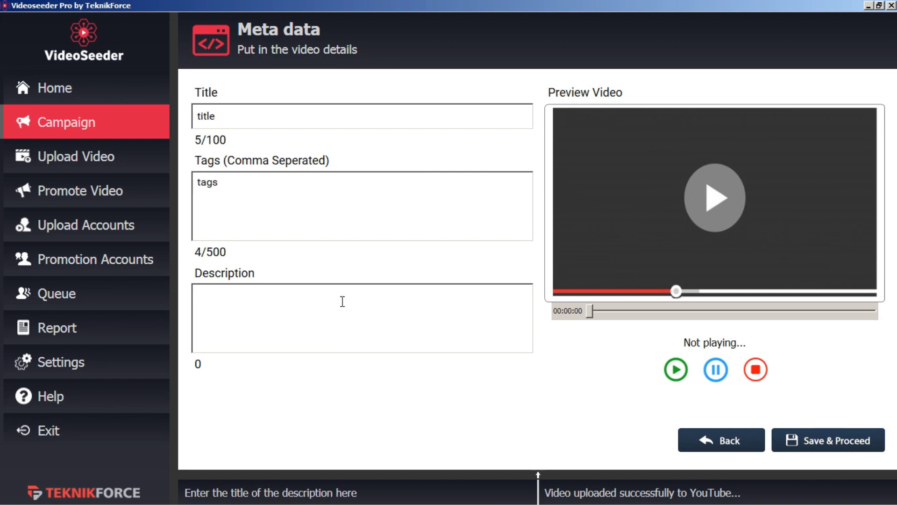
text(description)
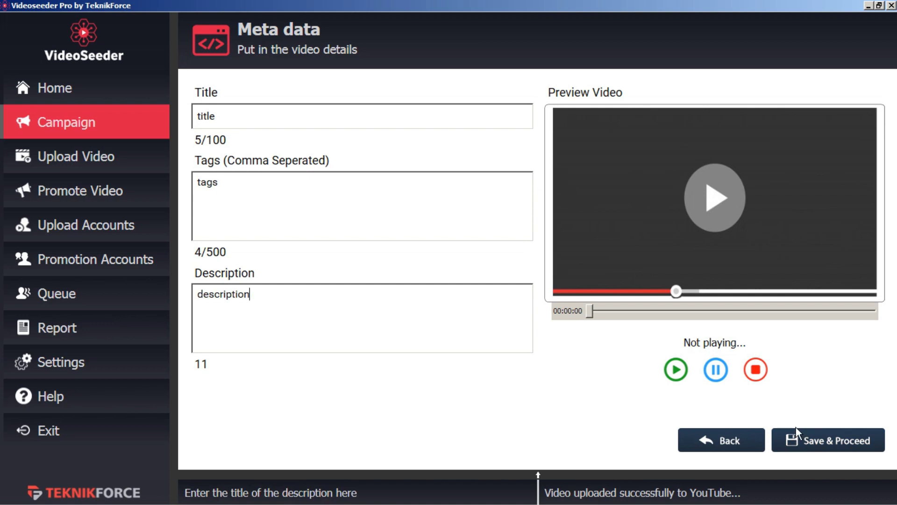
click(817, 442)
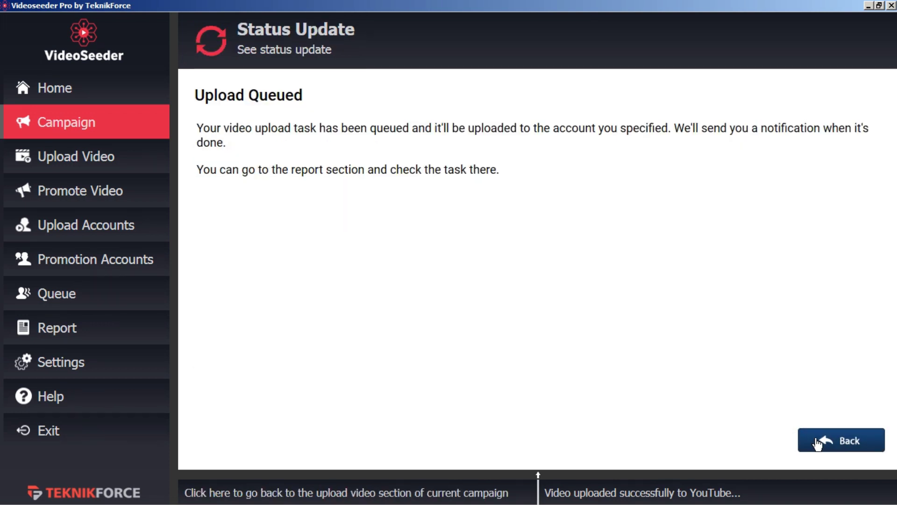
Open the actions report and scroll through the queued upload entries
click(816, 441)
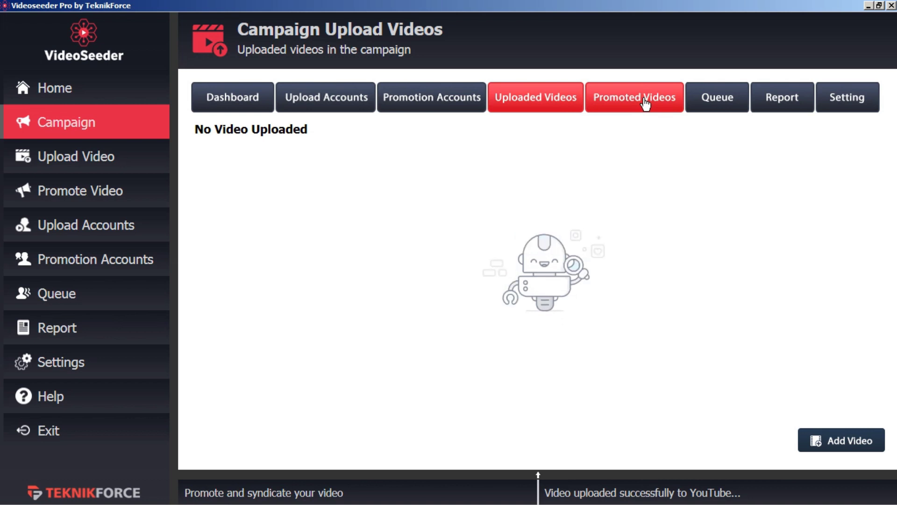
click(83, 334)
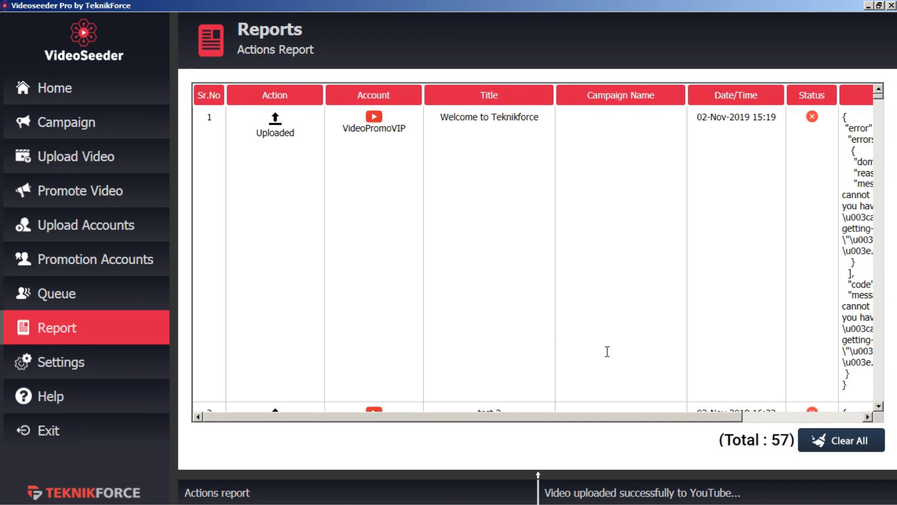
click(561, 291)
scroll(561, 291, down, 9)
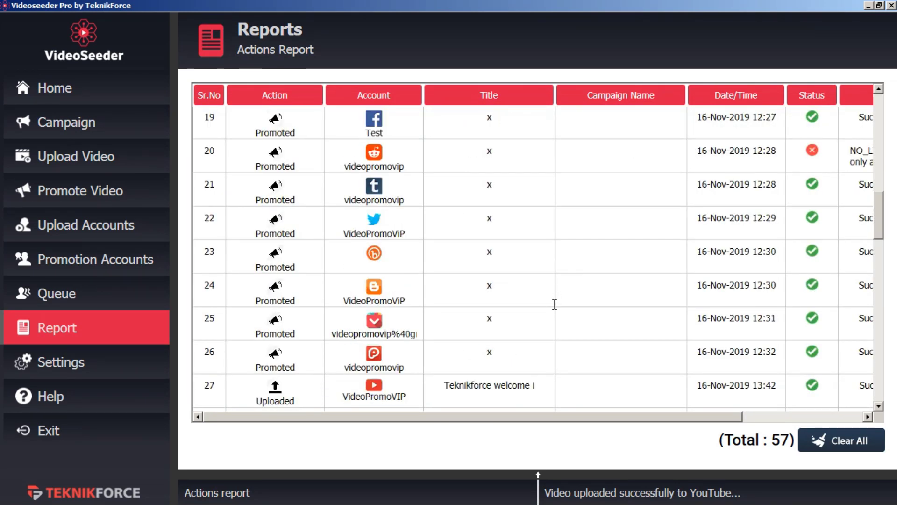
scroll(554, 304, down, 3)
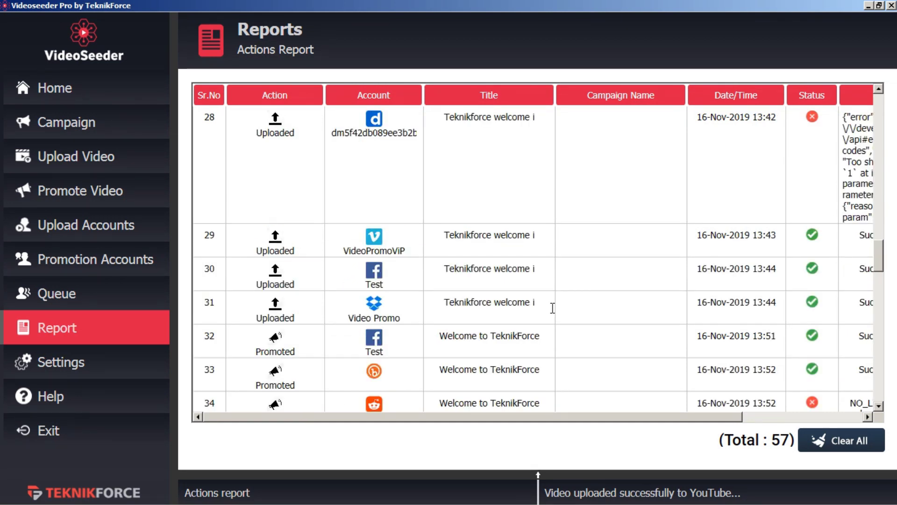
scroll(553, 306, down, 3)
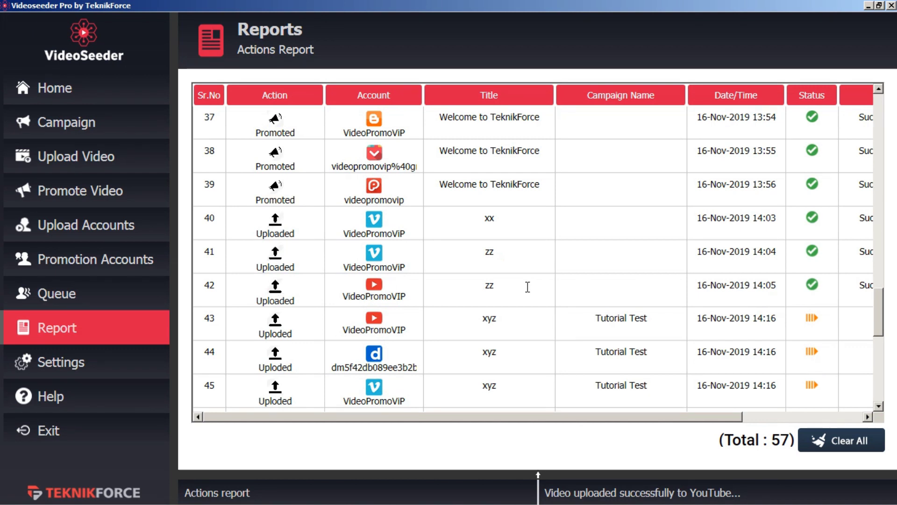
Open the zz YouTube upload's Site link, then return to the campaign list
click(469, 289)
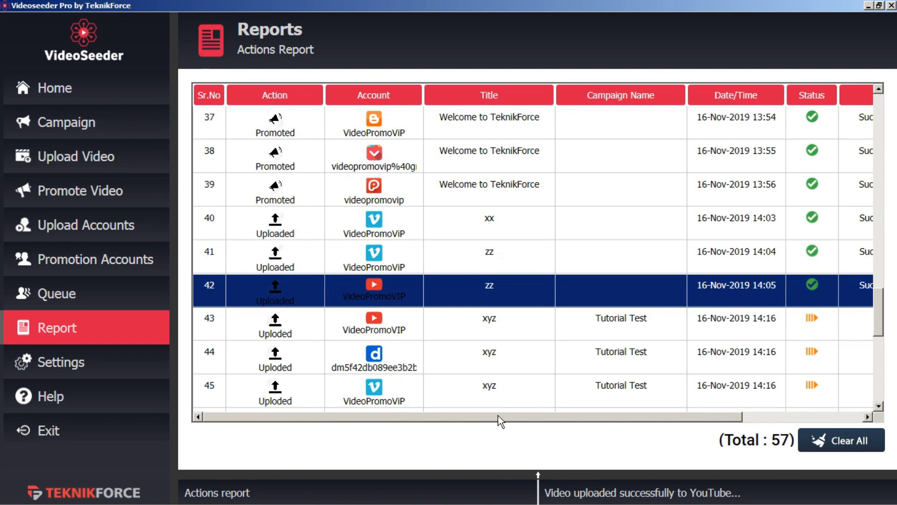
drag(508, 417, 700, 419)
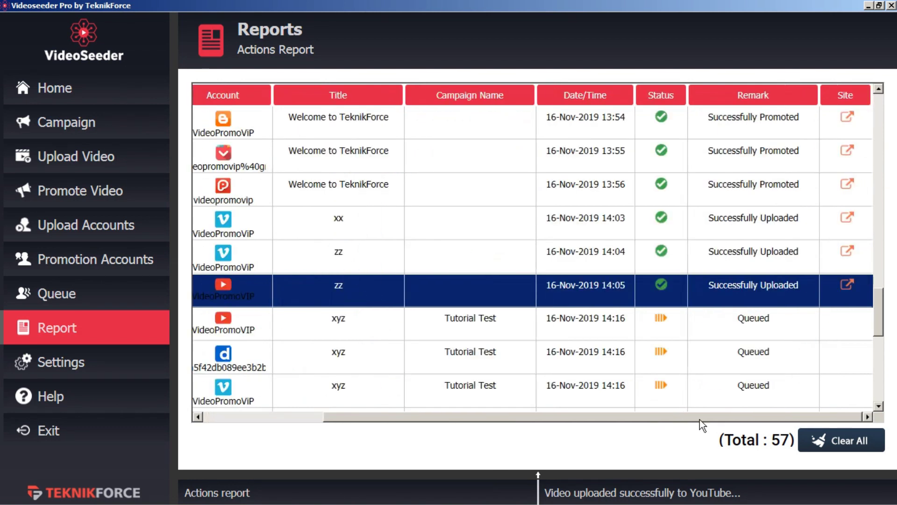
click(847, 284)
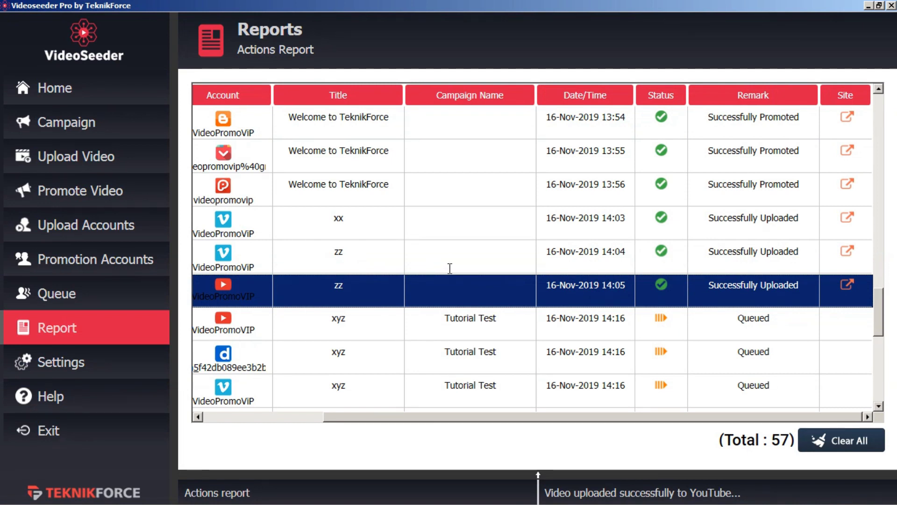
click(77, 125)
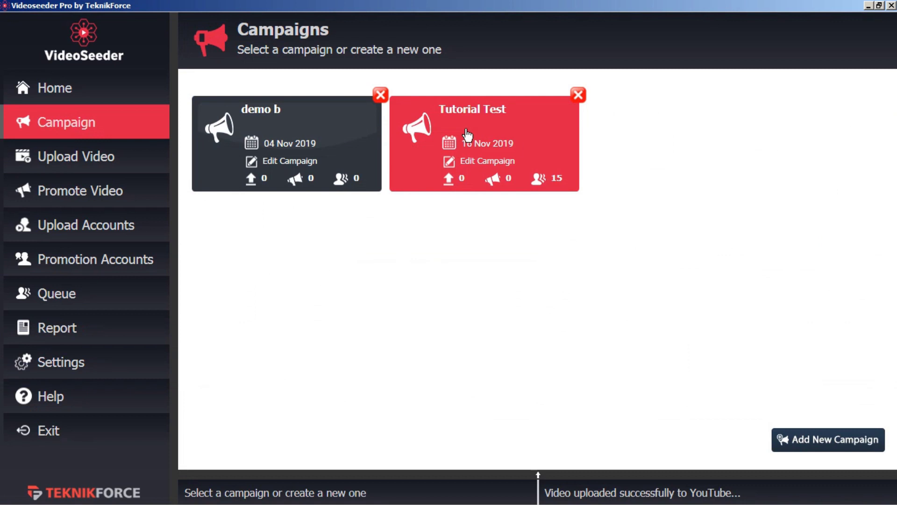
Start a new video promotion in the Tutorial Test campaign's Promoted Videos
click(466, 135)
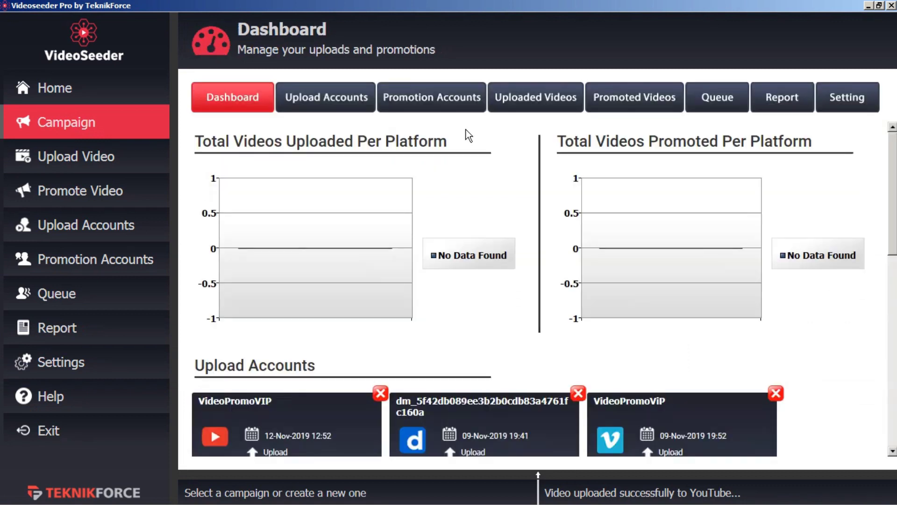
click(616, 104)
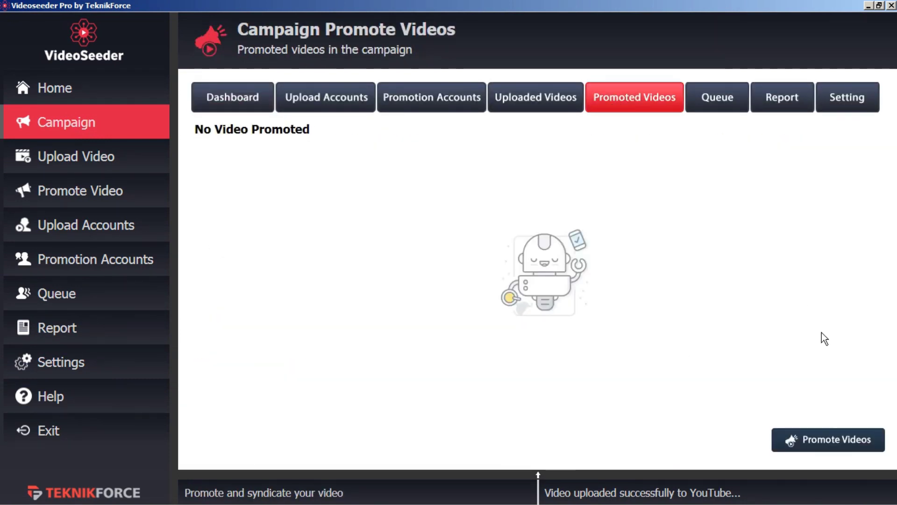
click(831, 440)
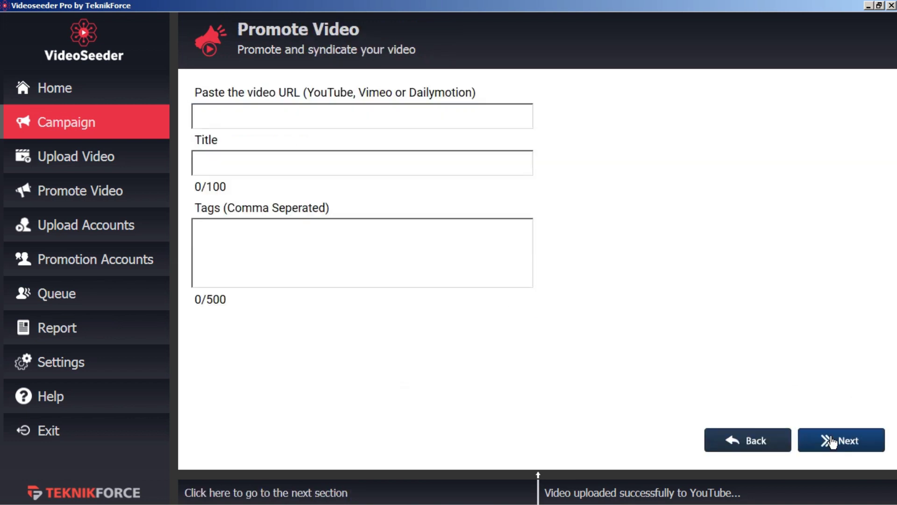
Paste the YouTube video URL and enter title 'title' and tags 'tags'
click(345, 115)
text(https://www.youtube.com/watch?v=tpOmro_r6Eo)
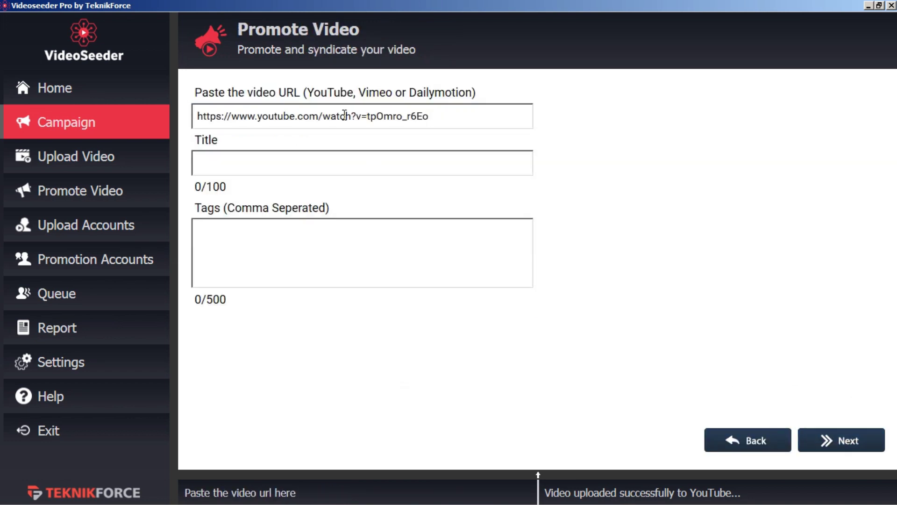
text(title)
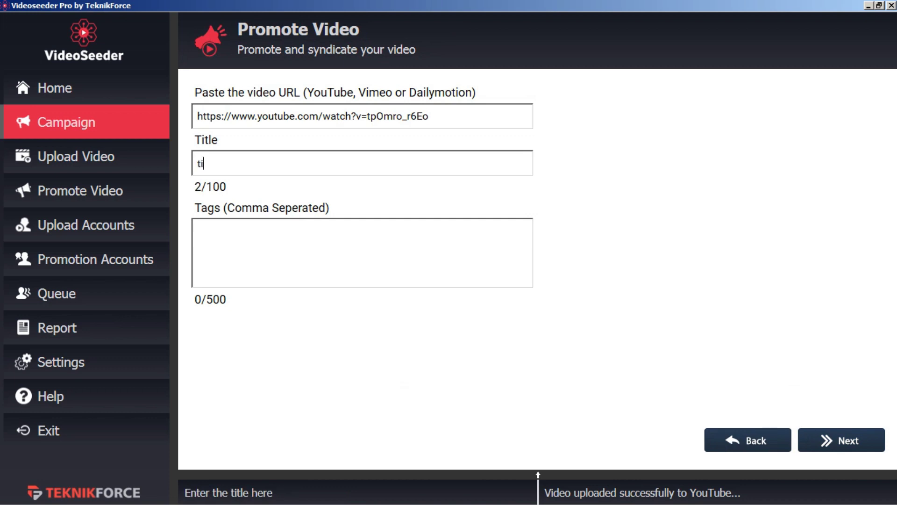
click(296, 266)
text(tags)
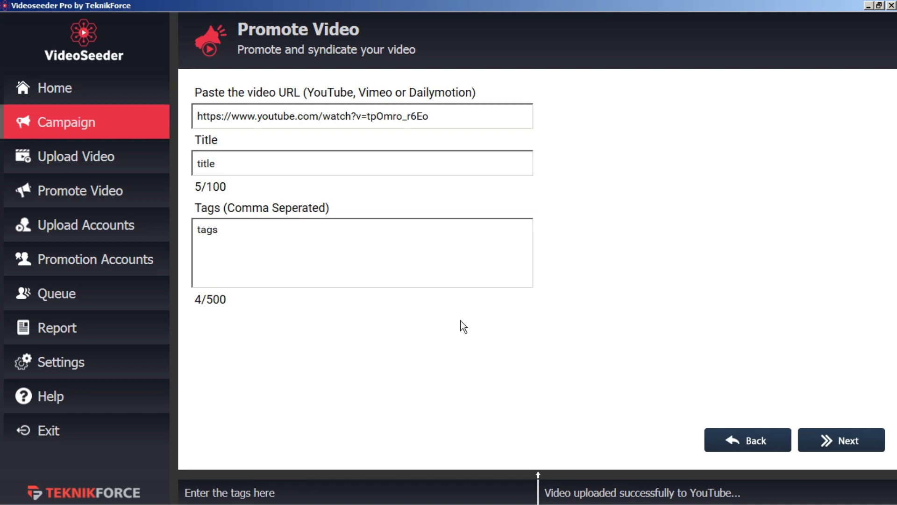
click(845, 444)
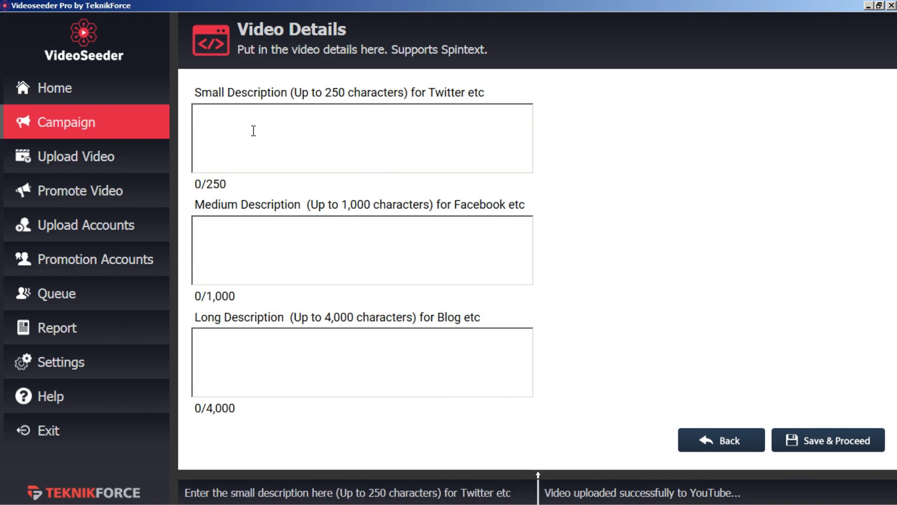
Queue the promotion with descriptions 'test', 'test test' and 'test test test', then return to Promoted Videos
text(test)
key(Tab)
text(test test)
key(Tab)
text(test test)
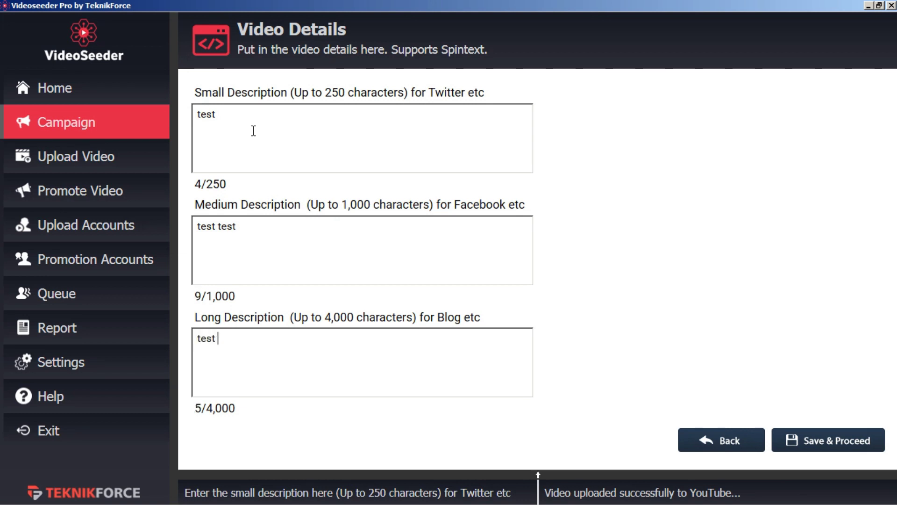
text( test)
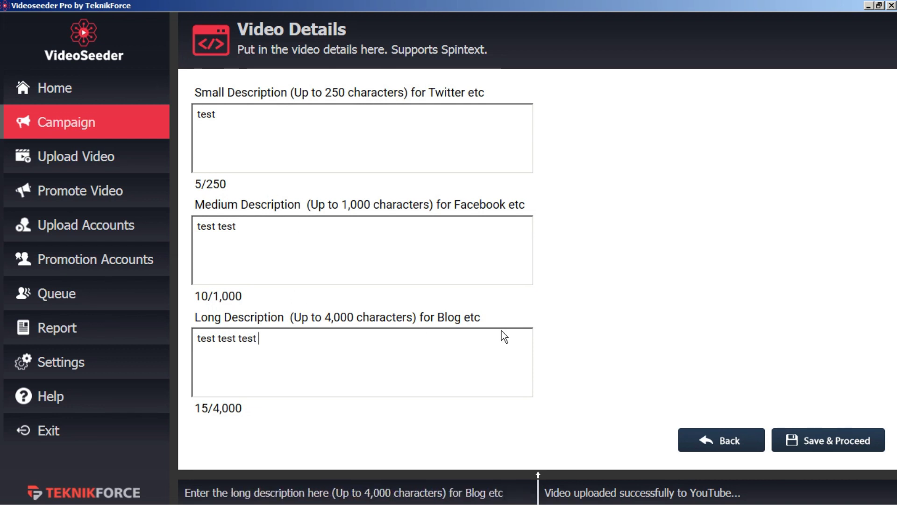
click(833, 442)
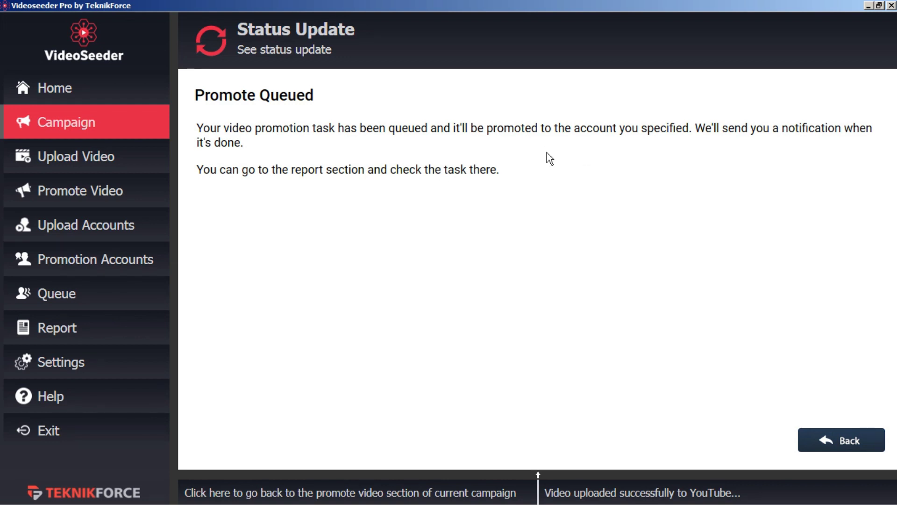
click(823, 449)
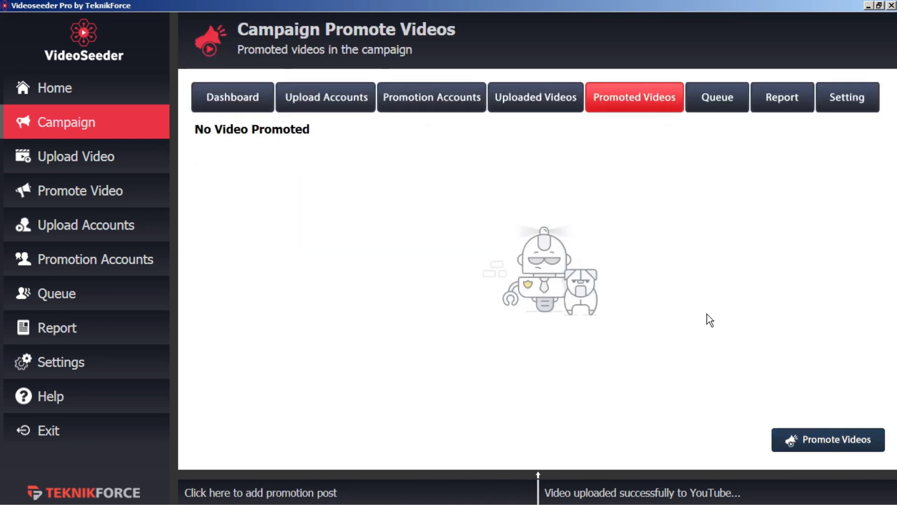
Browse the Tutorial Test queue's 31 queued uploads and 'title' promotion posts
click(712, 104)
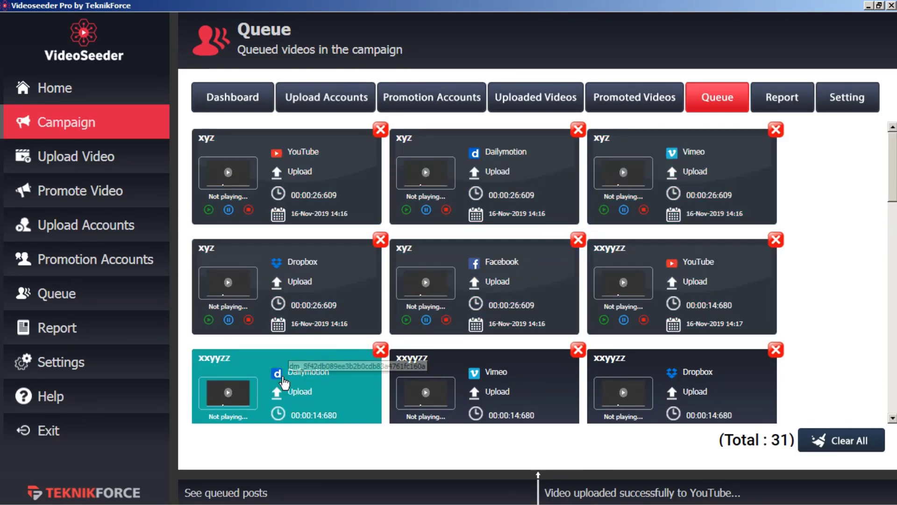
scroll(364, 369, down, 10)
scroll(356, 374, down, 2)
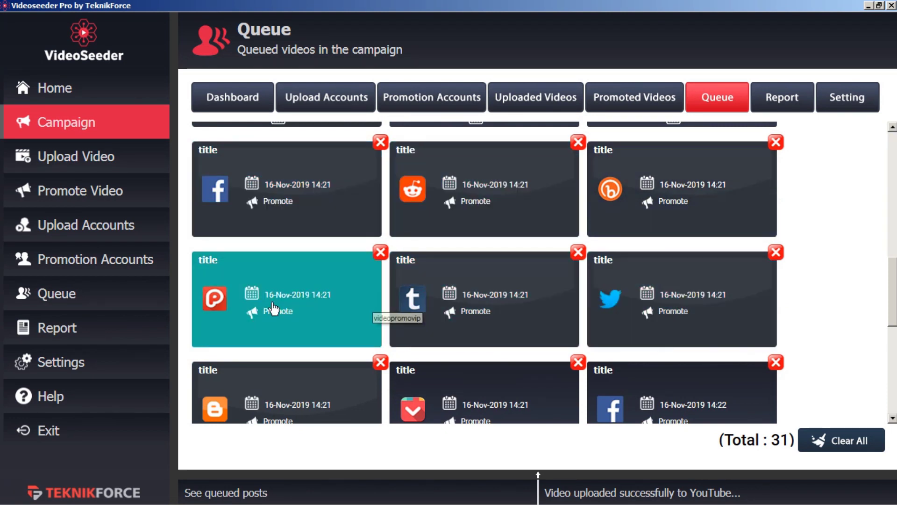
scroll(281, 344, down, 6)
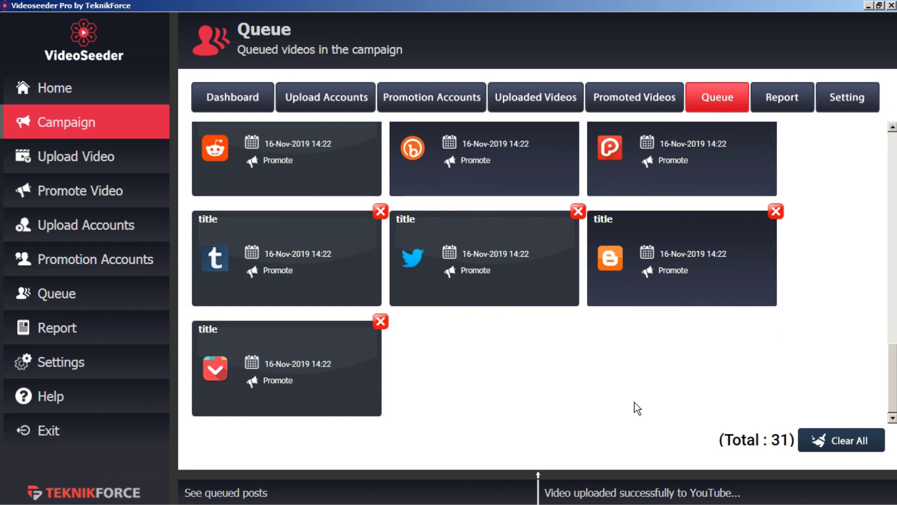
Review the actions report, then show settings with 10–30 minute upload gaps and 5 Hour–1 Day promotion gaps
click(774, 102)
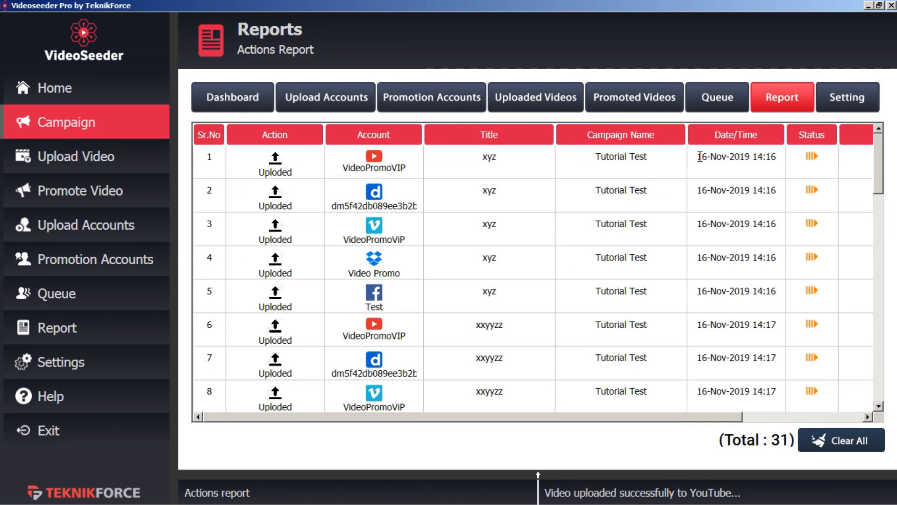
scroll(818, 163, down, 8)
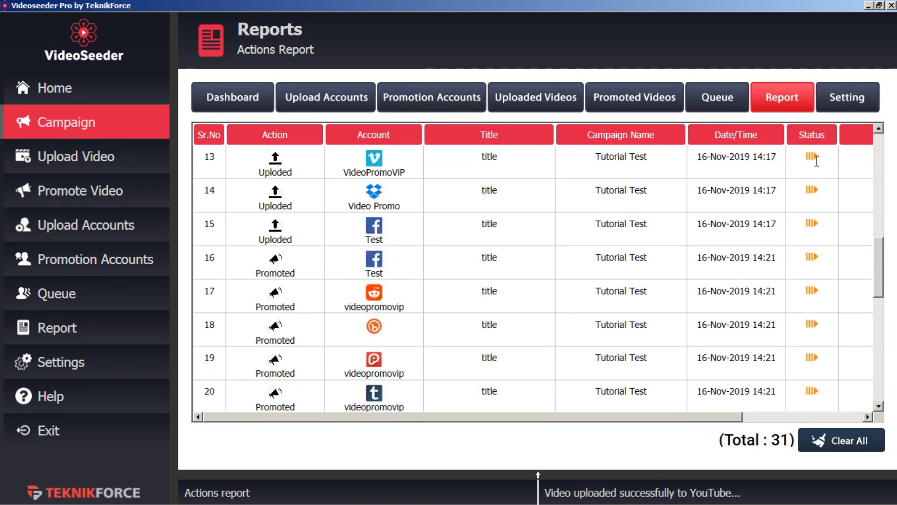
scroll(812, 173, up, 2)
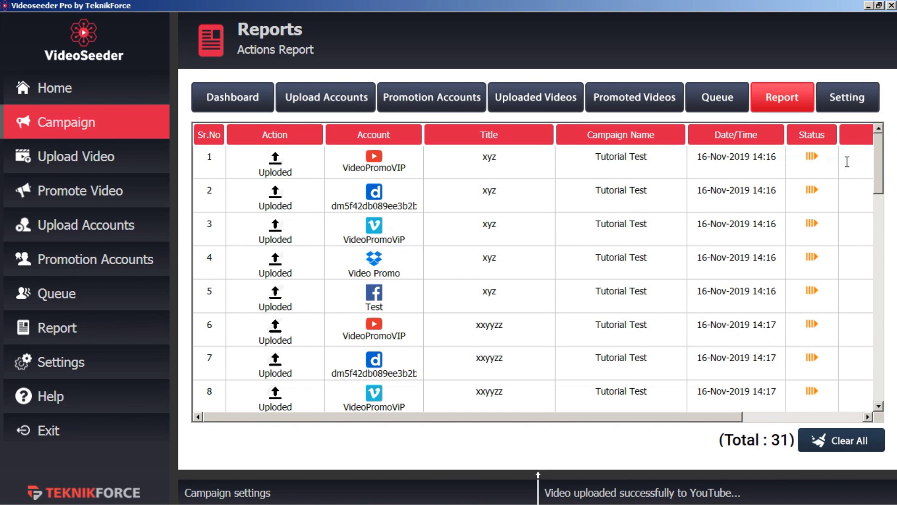
click(848, 100)
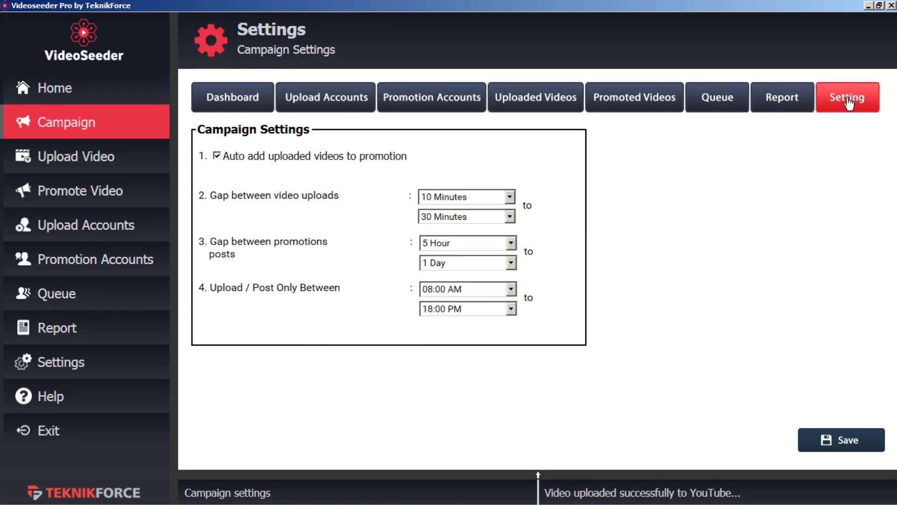